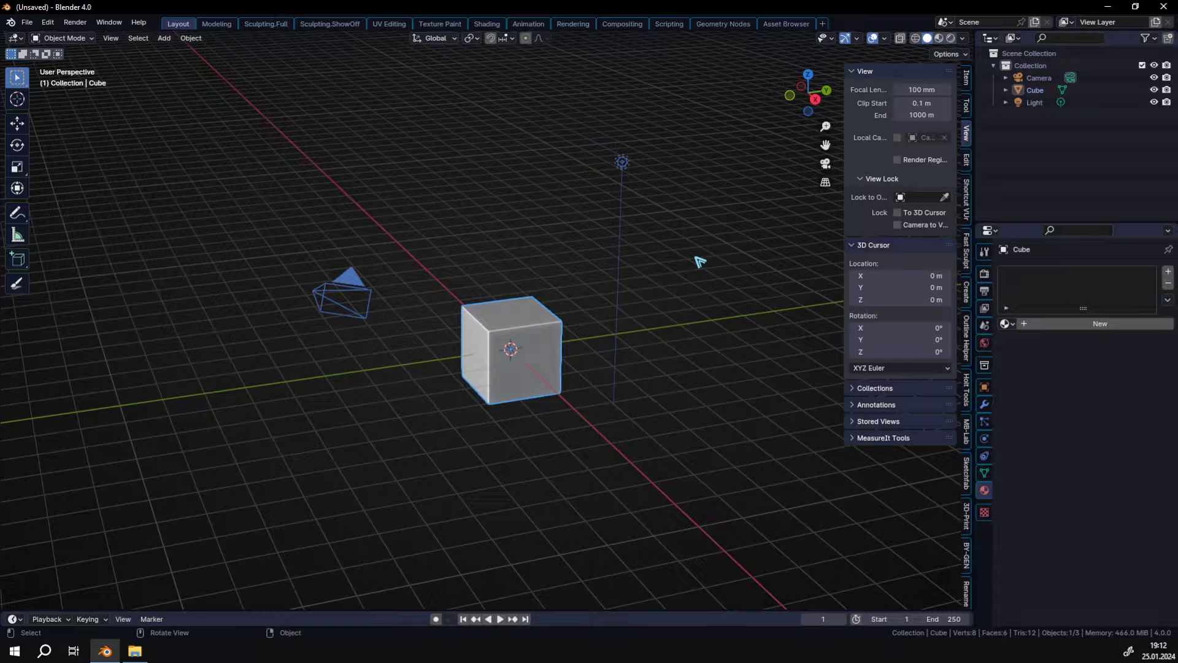
- Bring the Lopai_V2_Concept_wip1.png concept sheet into view over Blender
{"action": "left_click_drag", "start_coordinate": [0, 366], "coordinate": [666, 0]}
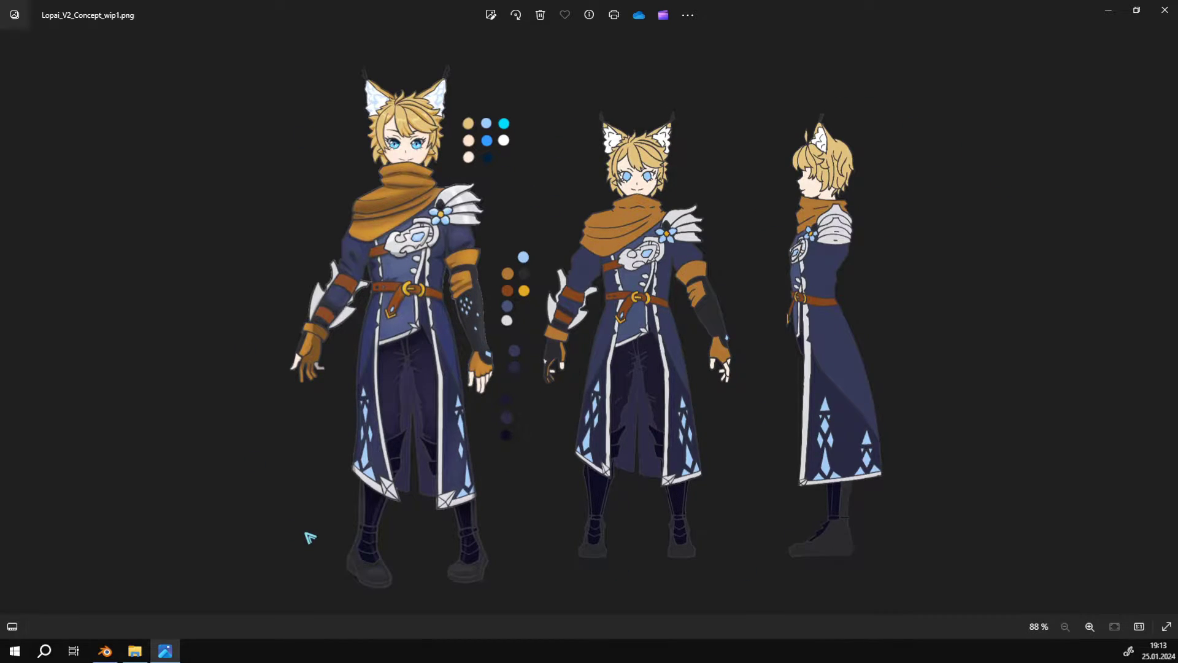
- Close the Photos viewer showing the concept sheet to return to Blender's default scene
{"action": "key", "text": "alt+F4"}
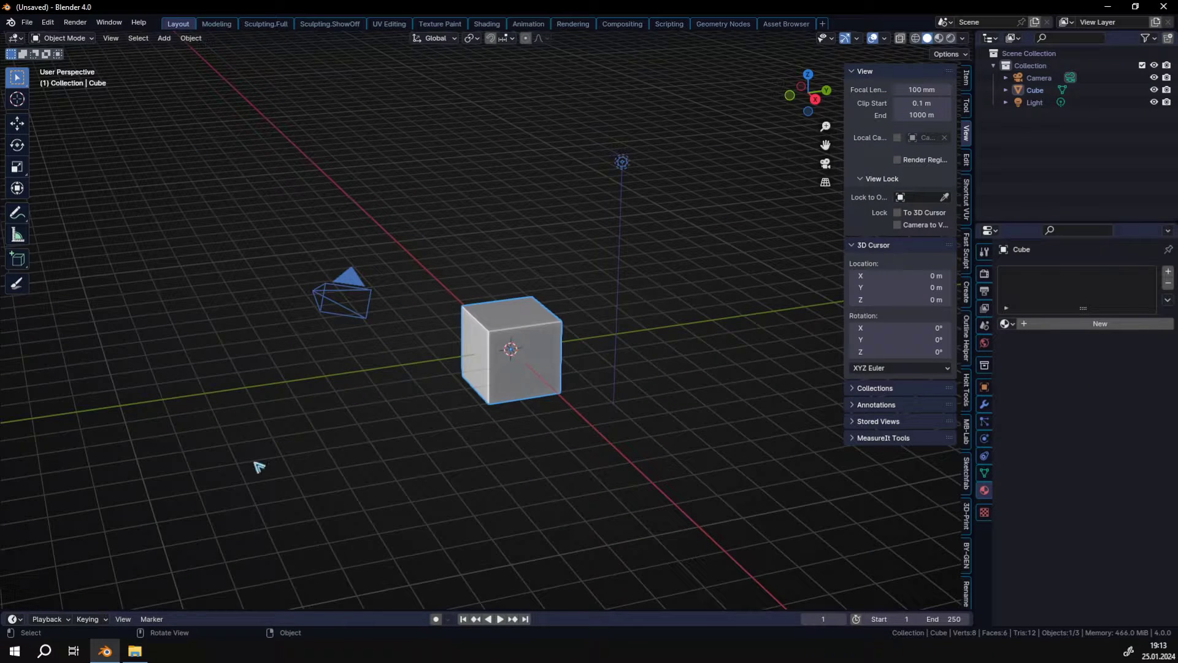
- Drag the concept PNG from Explorer into the scene, then delete the dropped image
{"action": "left_click", "coordinate": [135, 649]}
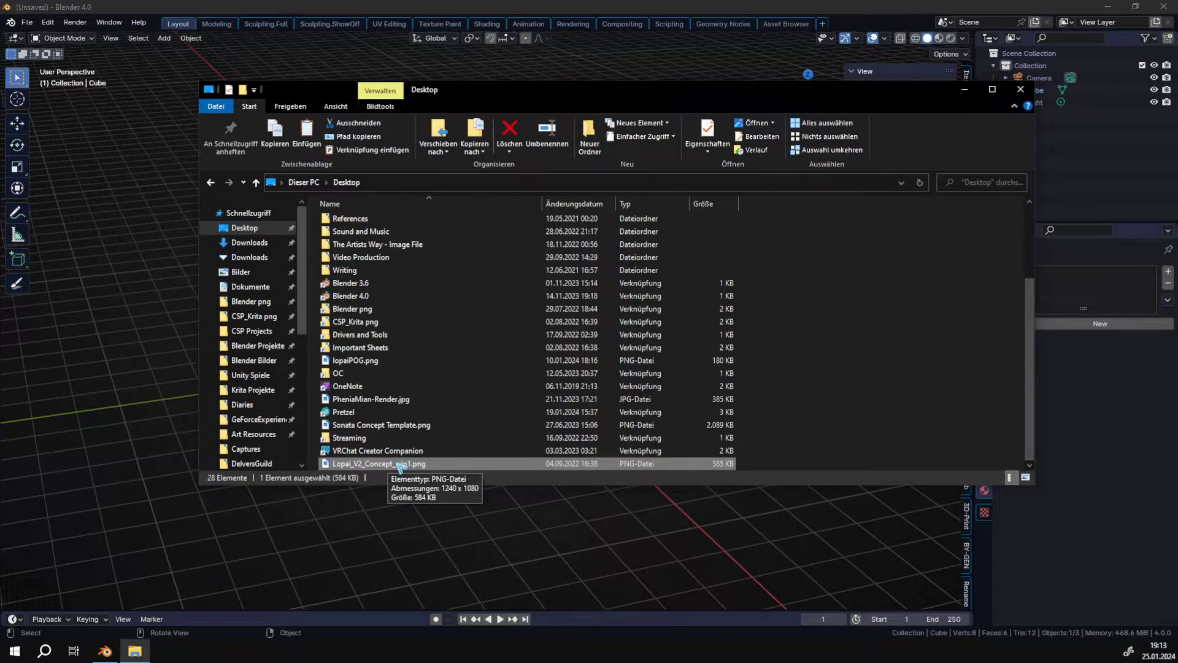
{"action": "left_click_drag", "start_coordinate": [399, 466], "coordinate": [116, 293]}
{"action": "left_click", "coordinate": [964, 89]}
{"action": "key", "text": "x"}
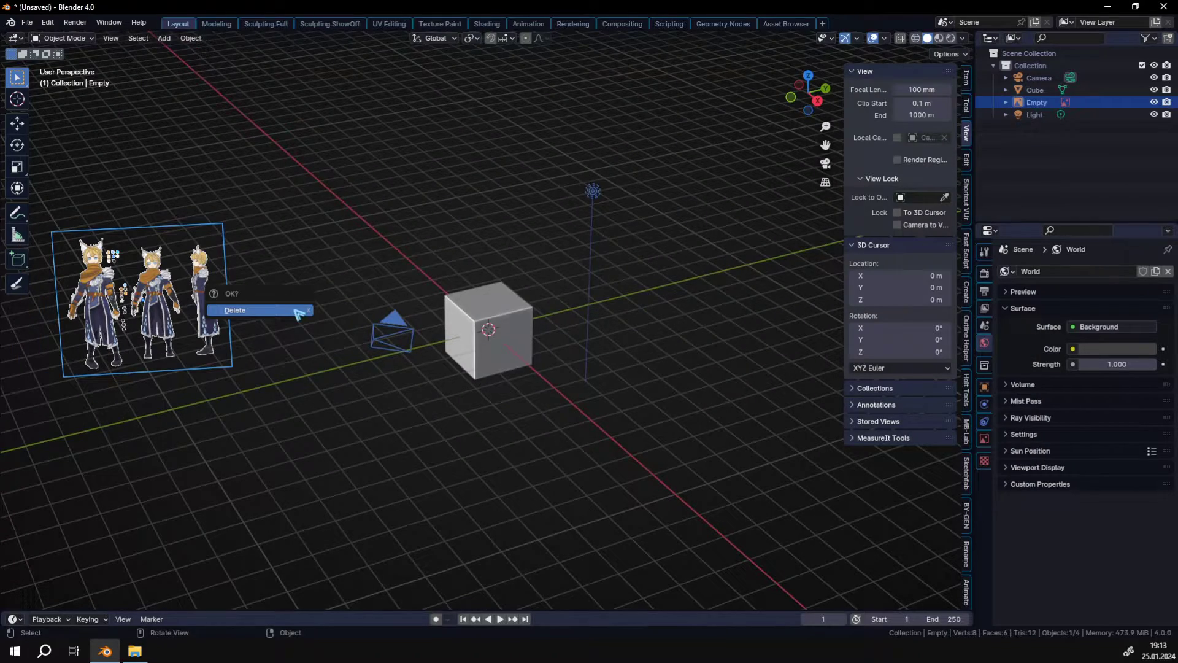
{"action": "left_click", "coordinate": [299, 312]}
- Add the concept sheet from the Desktop as an Image > Reference object
{"action": "middle_click_drag", "start_coordinate": [553, 323], "coordinate": [407, 219]}
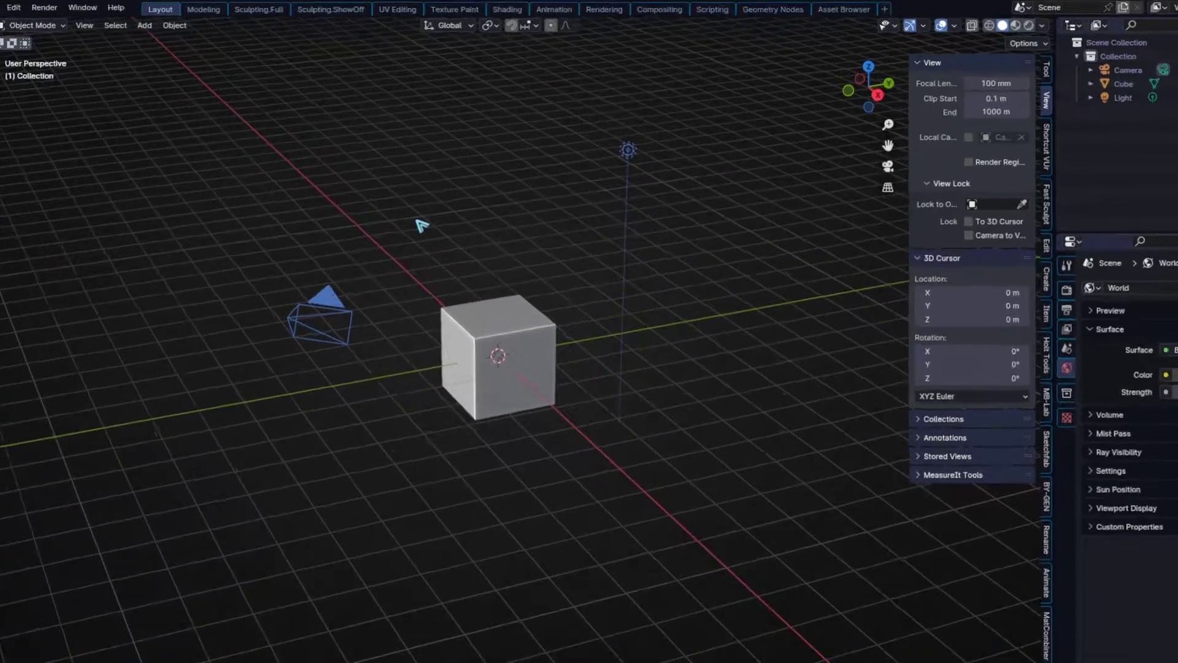
{"action": "key", "text": "shift+a"}
{"action": "mouse_move", "coordinate": [423, 226]}
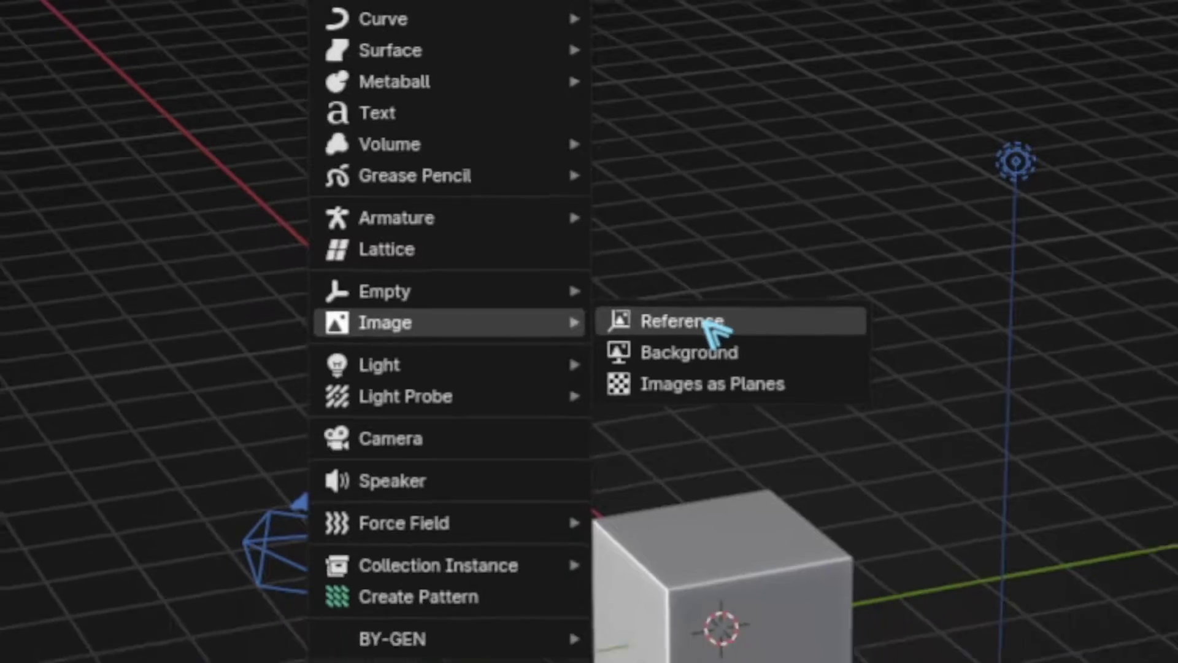
{"action": "left_click", "coordinate": [745, 342]}
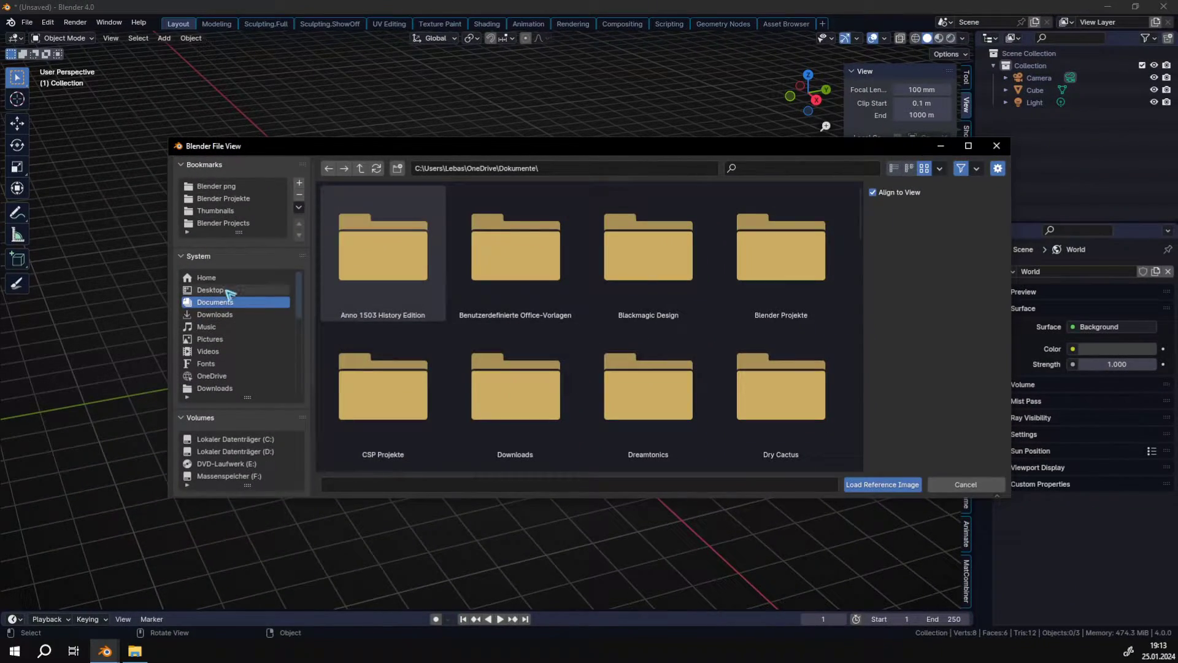
{"action": "left_click", "coordinate": [226, 291]}
{"action": "scroll", "coordinate": [700, 366], "scroll_direction": "down", "scroll_amount": 4}
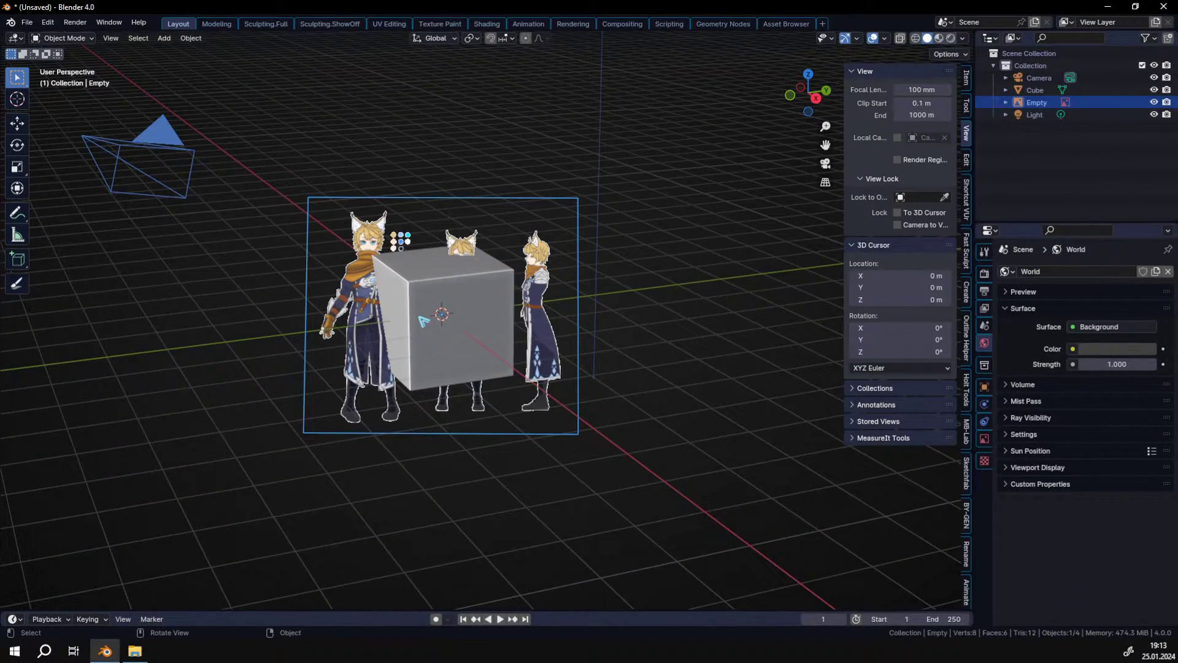
- In front view, clear the reference image's location and rotate it 90° about X
{"action": "key", "text": "KP_1"}
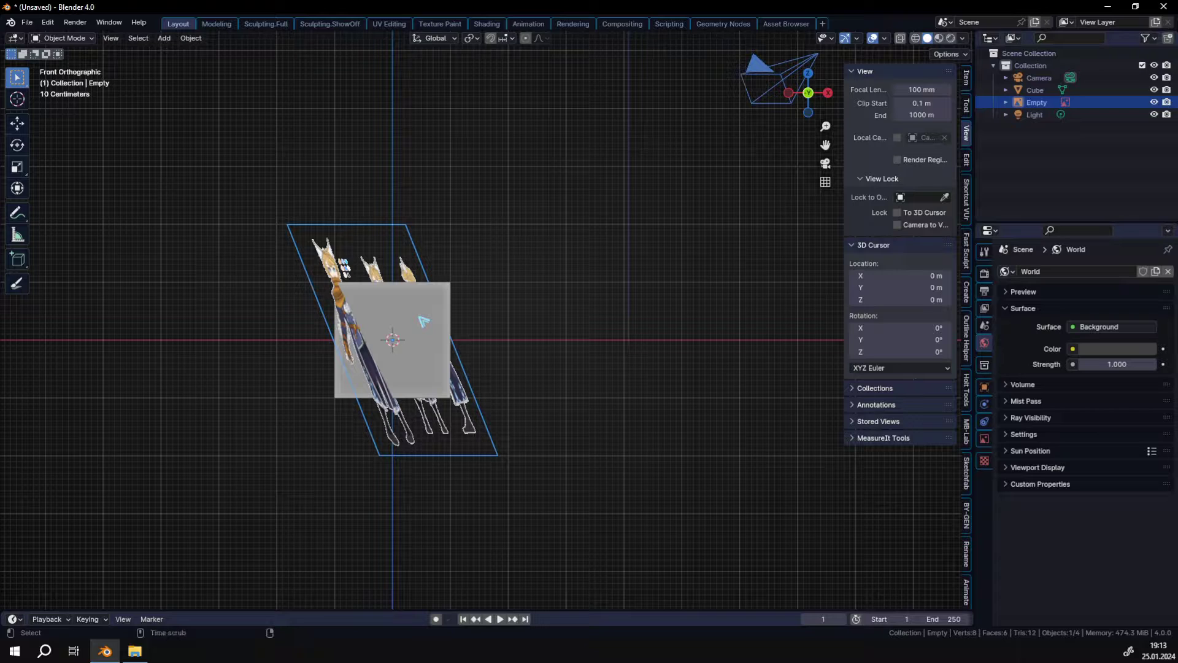
{"action": "key", "text": "alt+g"}
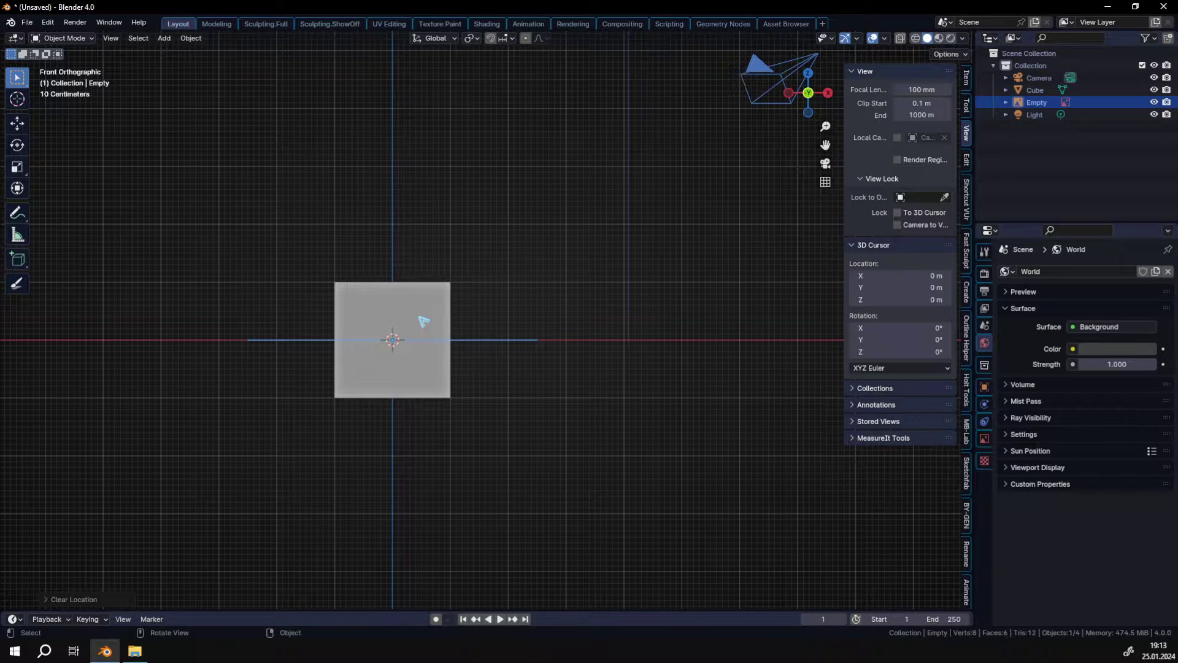
{"action": "key", "text": "r"}
{"action": "key", "text": "x"}
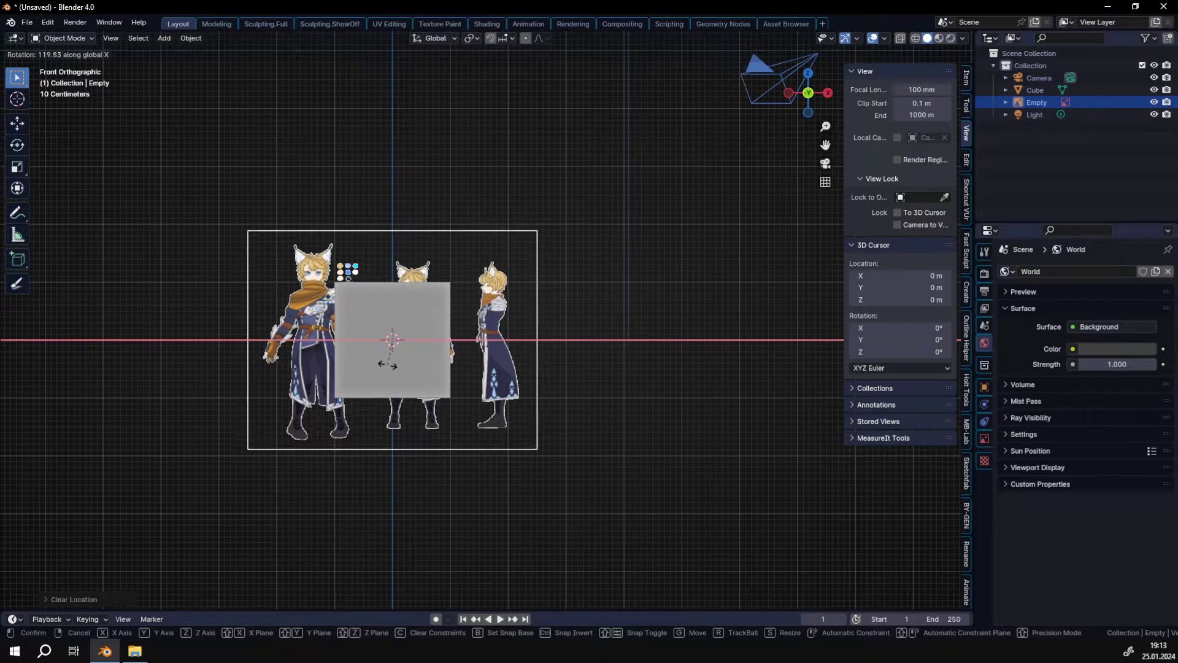
{"action": "type", "text": "90"}
{"action": "key", "text": "Return"}
{"action": "scroll", "coordinate": [398, 362], "scroll_direction": "up", "scroll_amount": 6}
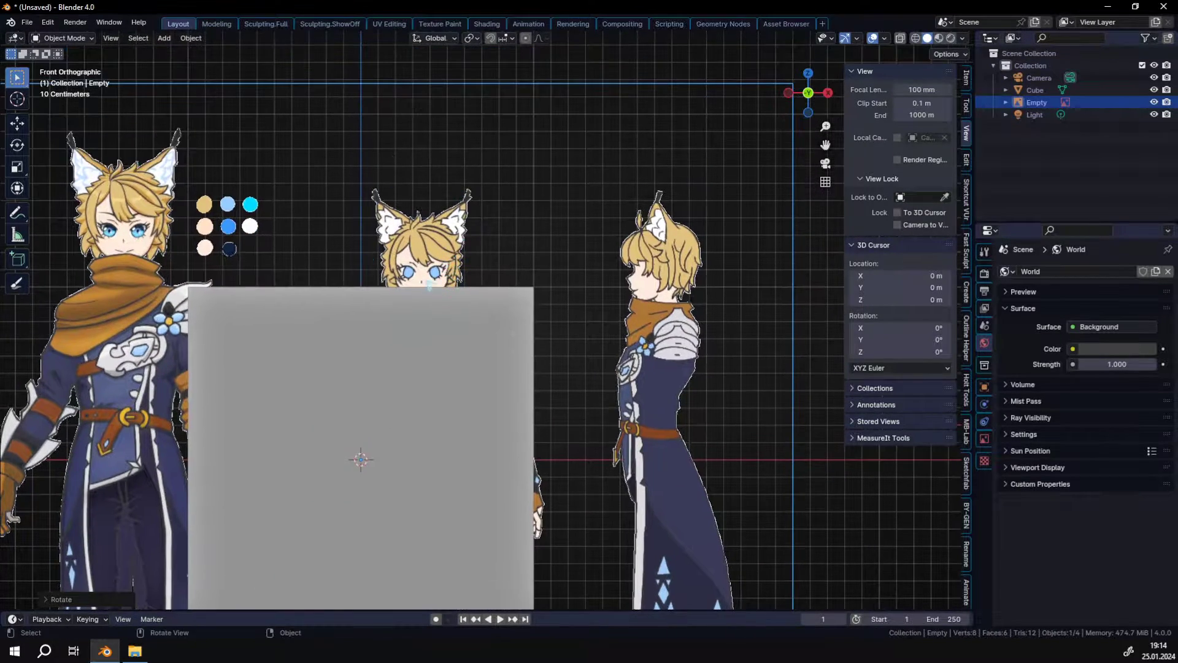
{"action": "scroll", "coordinate": [399, 362], "scroll_direction": "down", "scroll_amount": 7}
- Scale and move the reference sheet until the front character's head surrounds the cube
{"action": "key", "text": "s"}
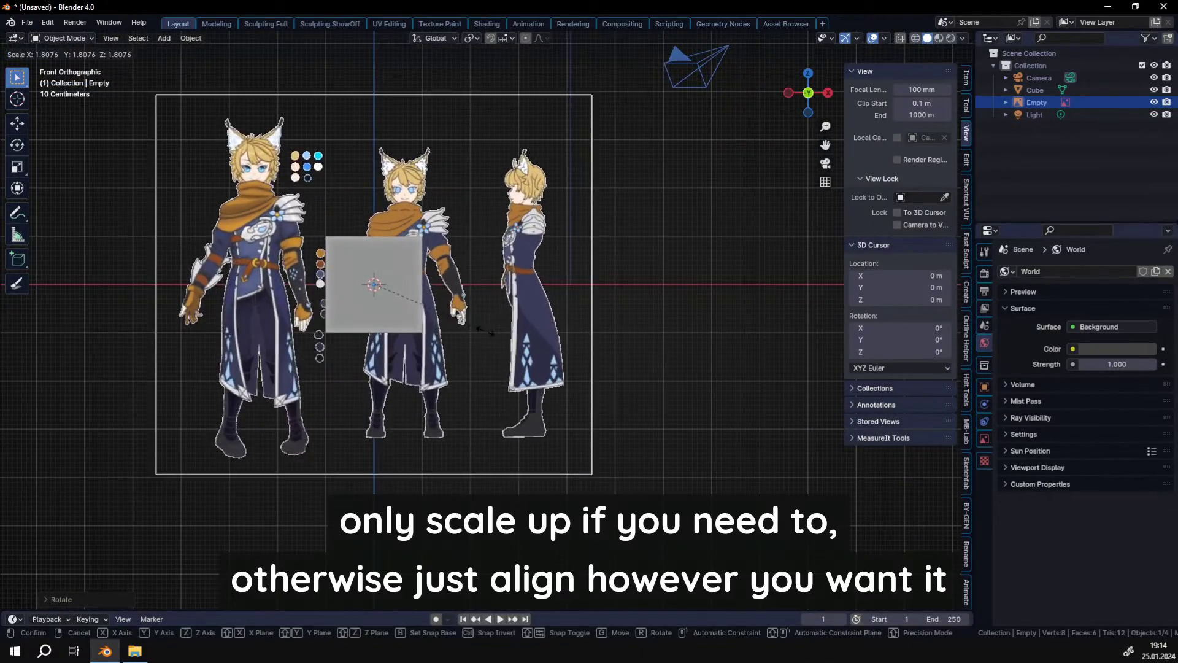
{"action": "left_click", "coordinate": [544, 307]}
{"action": "key", "text": "g"}
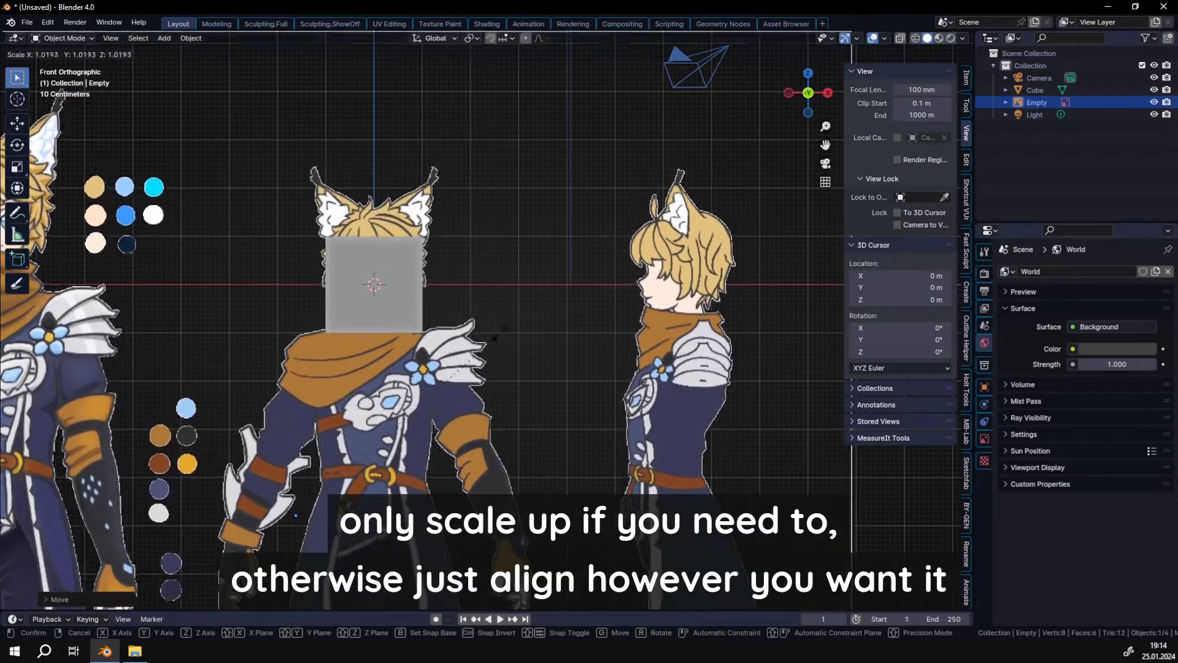
{"action": "left_click", "coordinate": [536, 329]}
{"action": "key", "text": "s"}
{"action": "left_click", "coordinate": [567, 335]}
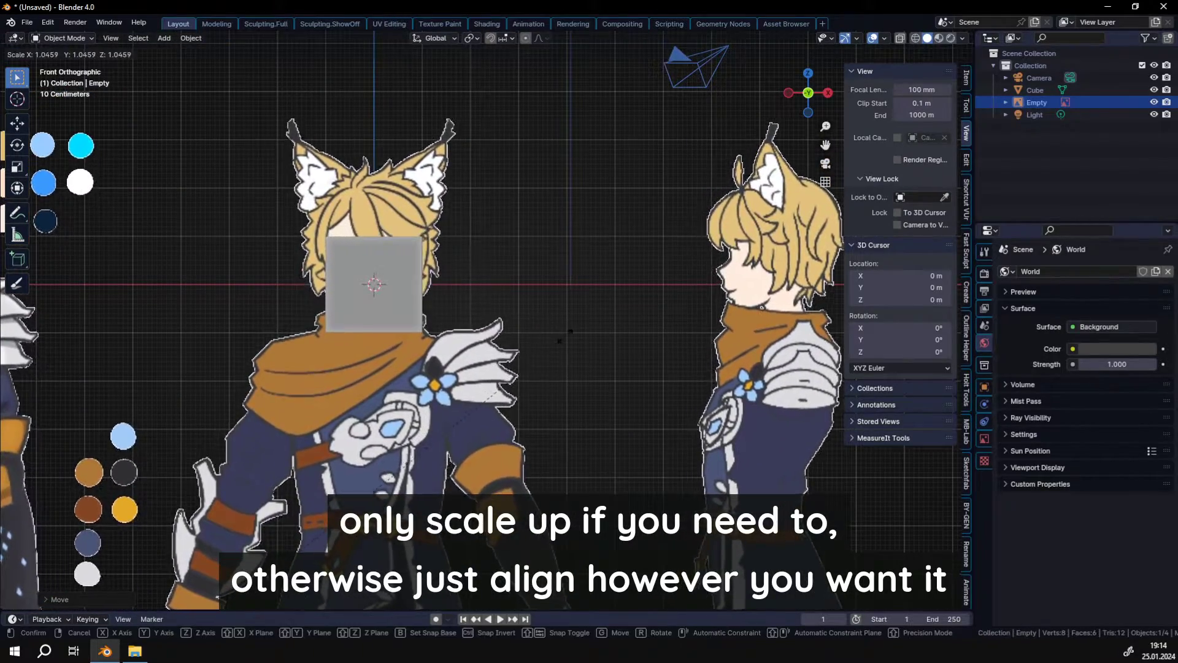
{"action": "key", "text": "g"}
{"action": "left_click", "coordinate": [566, 377]}
{"action": "key", "text": "s"}
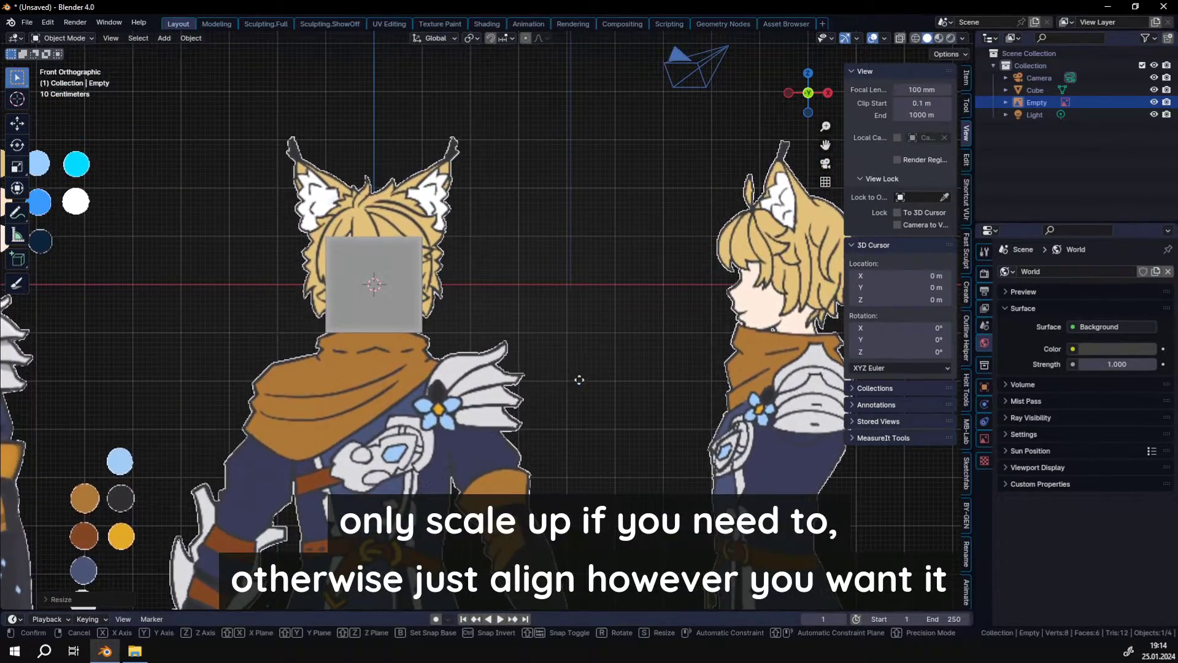
{"action": "left_click", "coordinate": [585, 381]}
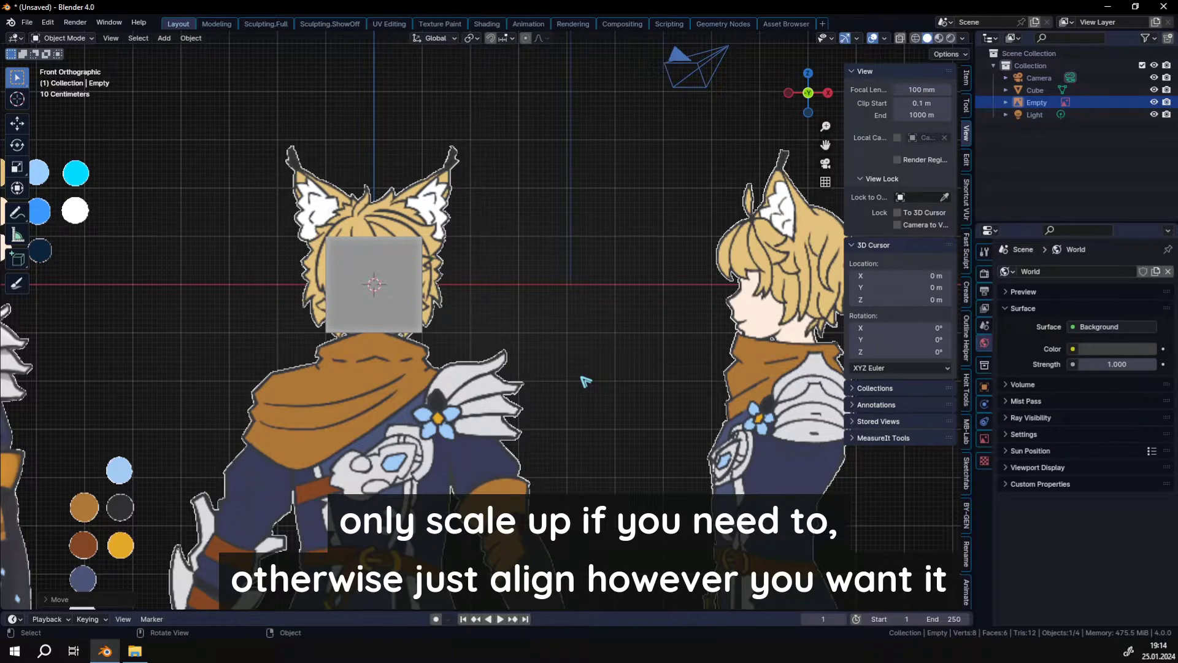
- In right side view, move the reference sheet back along Y behind the cube
{"action": "middle_click_drag", "start_coordinate": [584, 366], "coordinate": [479, 333]}
{"action": "middle_click_drag", "start_coordinate": [483, 202], "coordinate": [434, 220]}
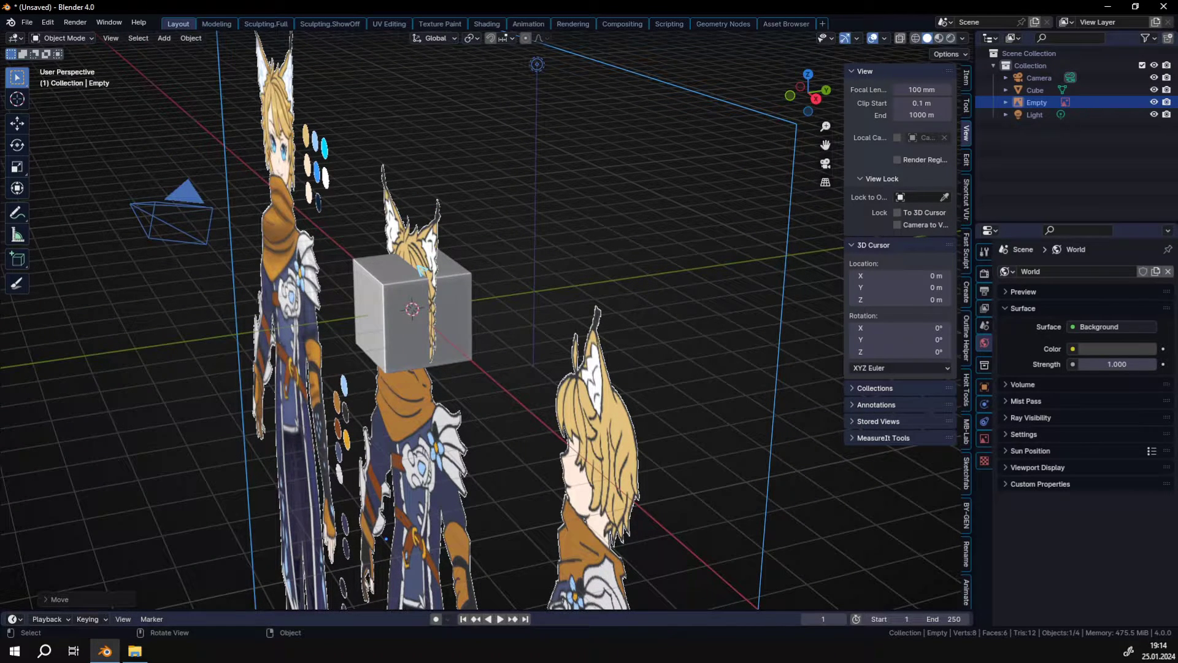
{"action": "key", "text": "KP_3"}
{"action": "scroll", "coordinate": [421, 269], "scroll_direction": "down", "scroll_amount": 3}
{"action": "middle_click_drag", "start_coordinate": [438, 276], "coordinate": [396, 242], "text": "shift"}
{"action": "scroll", "coordinate": [461, 279], "scroll_direction": "down", "scroll_amount": 2}
{"action": "middle_click_drag", "start_coordinate": [469, 284], "coordinate": [442, 264], "text": "shift"}
{"action": "scroll", "coordinate": [458, 301], "scroll_direction": "down", "scroll_amount": 2}
{"action": "middle_click_drag", "start_coordinate": [461, 307], "coordinate": [398, 293], "text": "shift"}
{"action": "key", "text": "g"}
{"action": "key", "text": "y"}
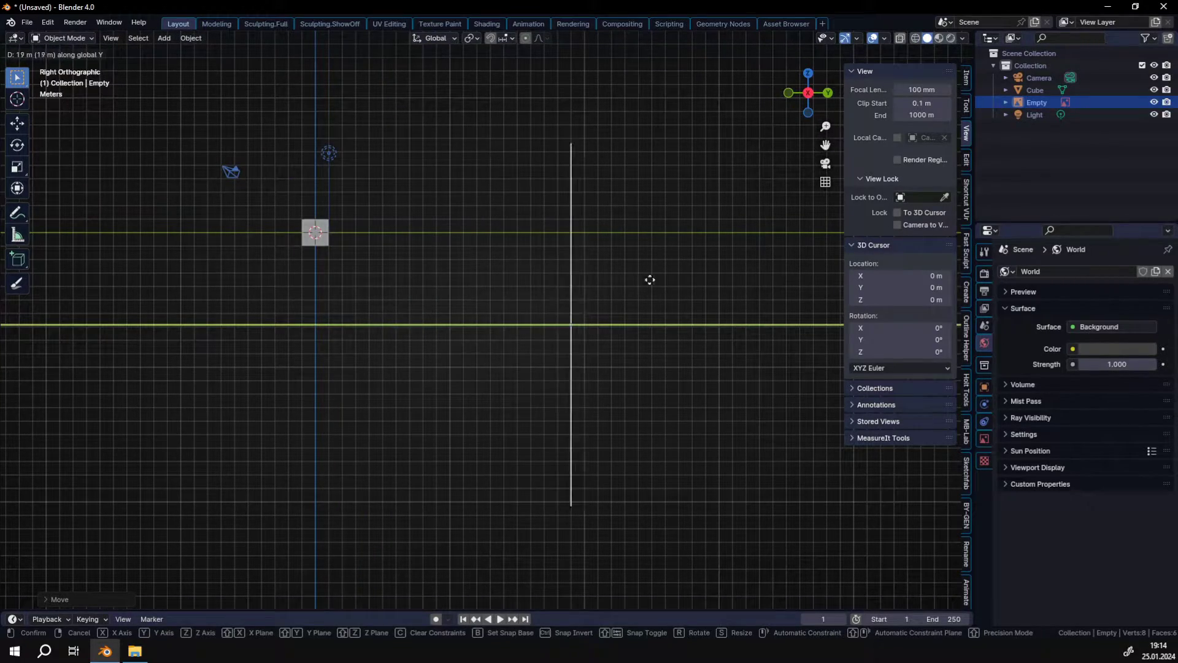
{"action": "left_click", "coordinate": [655, 279]}
- Check the sheet's placement from the front view and several perspective angles
{"action": "middle_click_drag", "start_coordinate": [330, 243], "coordinate": [437, 233]}
{"action": "scroll", "coordinate": [393, 270], "scroll_direction": "up", "scroll_amount": 3}
{"action": "key", "text": "KP_1"}
{"action": "scroll", "coordinate": [434, 273], "scroll_direction": "up", "scroll_amount": 4}
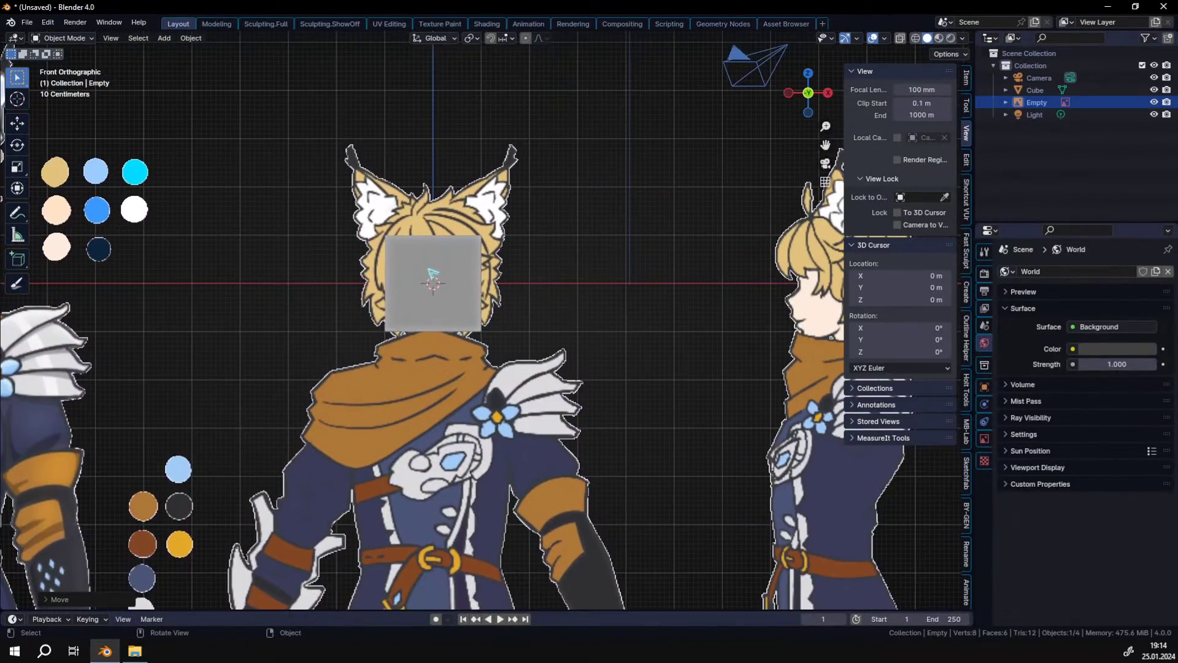
{"action": "middle_click_drag", "start_coordinate": [433, 273], "coordinate": [424, 290], "text": "shift"}
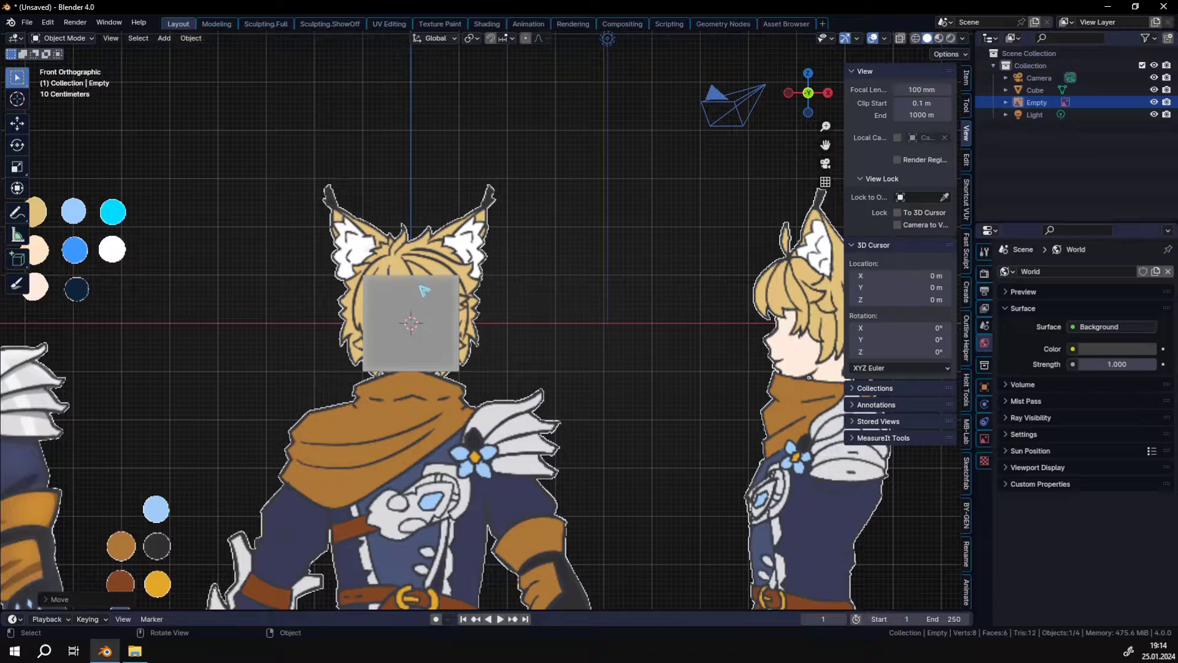
{"action": "middle_click_drag", "start_coordinate": [594, 361], "coordinate": [579, 368]}
{"action": "scroll", "coordinate": [579, 368], "scroll_direction": "down", "scroll_amount": 7}
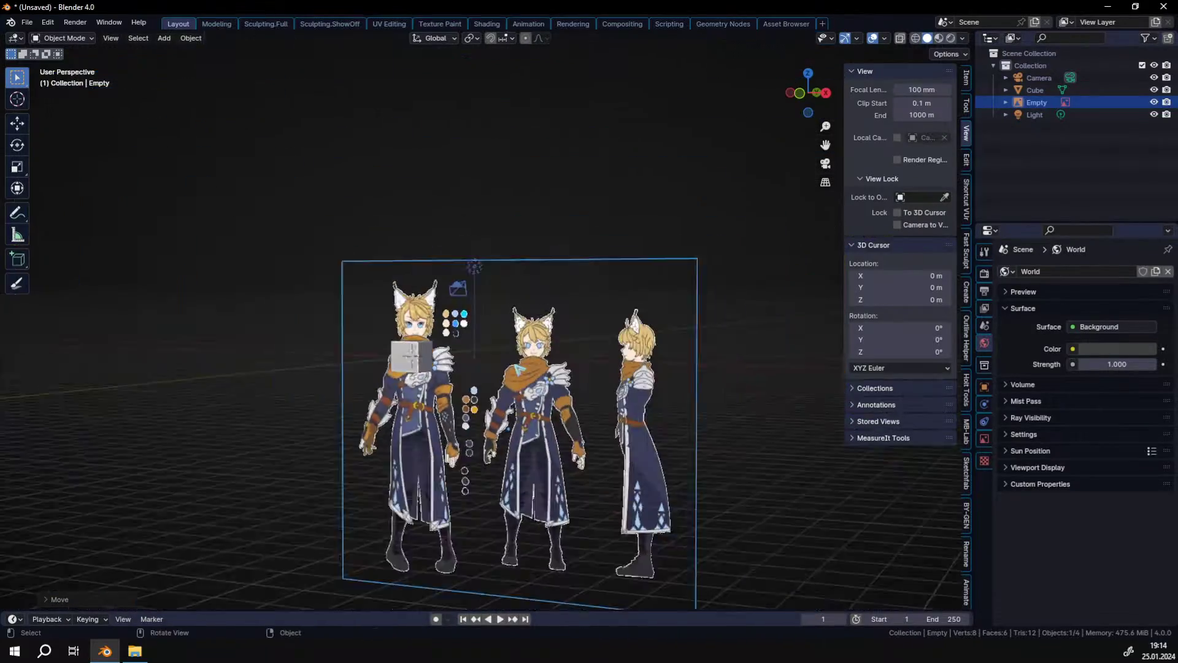
{"action": "middle_click_drag", "start_coordinate": [470, 289], "coordinate": [325, 391]}
{"action": "scroll", "coordinate": [440, 313], "scroll_direction": "up", "scroll_amount": 4}
{"action": "scroll", "coordinate": [325, 390], "scroll_direction": "down", "scroll_amount": 3}
{"action": "middle_click_drag", "start_coordinate": [319, 344], "coordinate": [298, 297]}
{"action": "scroll", "coordinate": [414, 291], "scroll_direction": "down", "scroll_amount": 2}
{"action": "middle_click_drag", "start_coordinate": [431, 287], "coordinate": [536, 305]}
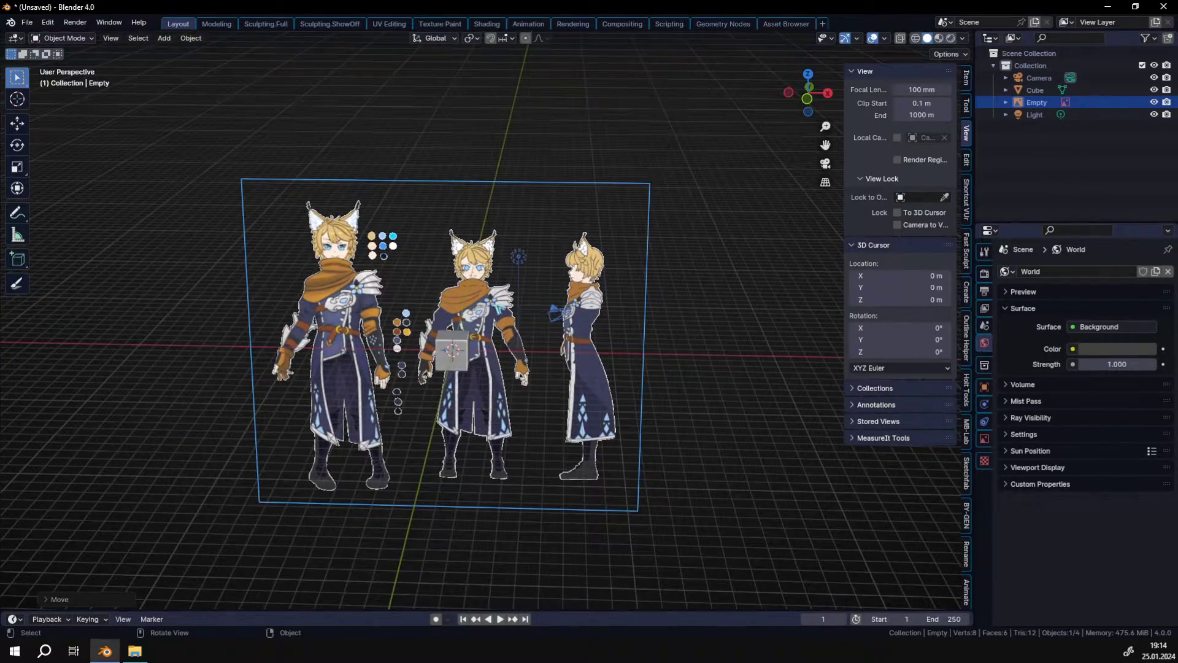
- Duplicate the reference sheet in place and set the pivot point to the 3D cursor
{"action": "key", "text": "shift+d"}
{"action": "key", "text": "Escape"}
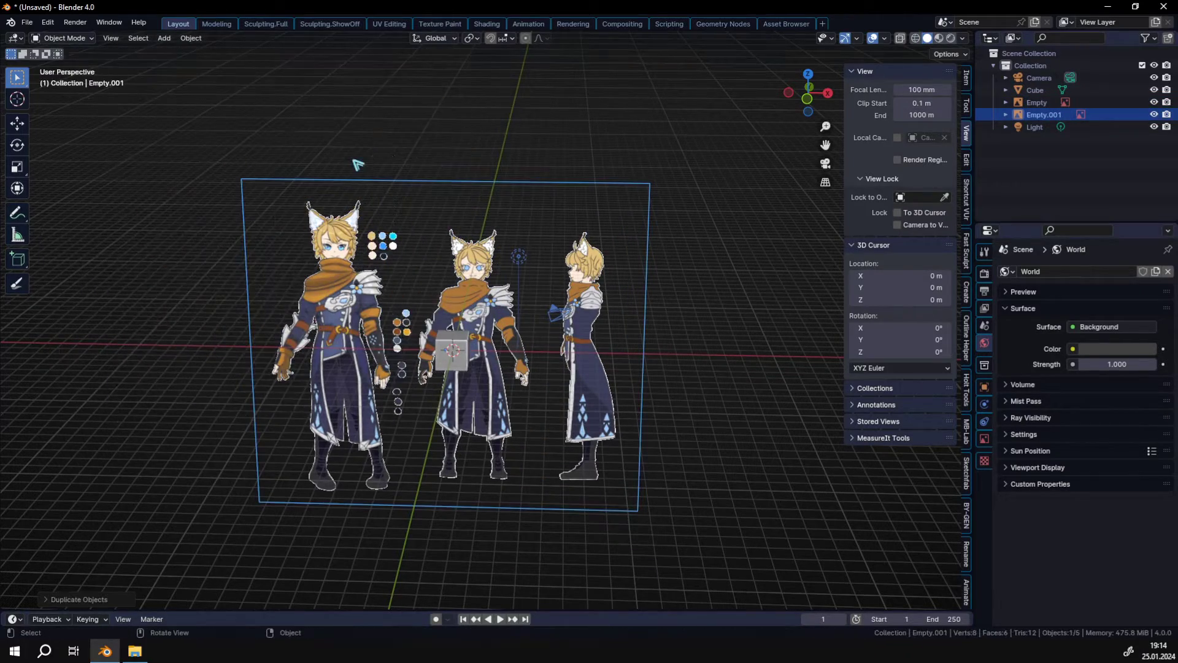
{"action": "middle_click_drag", "start_coordinate": [352, 170], "coordinate": [345, 249]}
{"action": "key", "text": "period"}
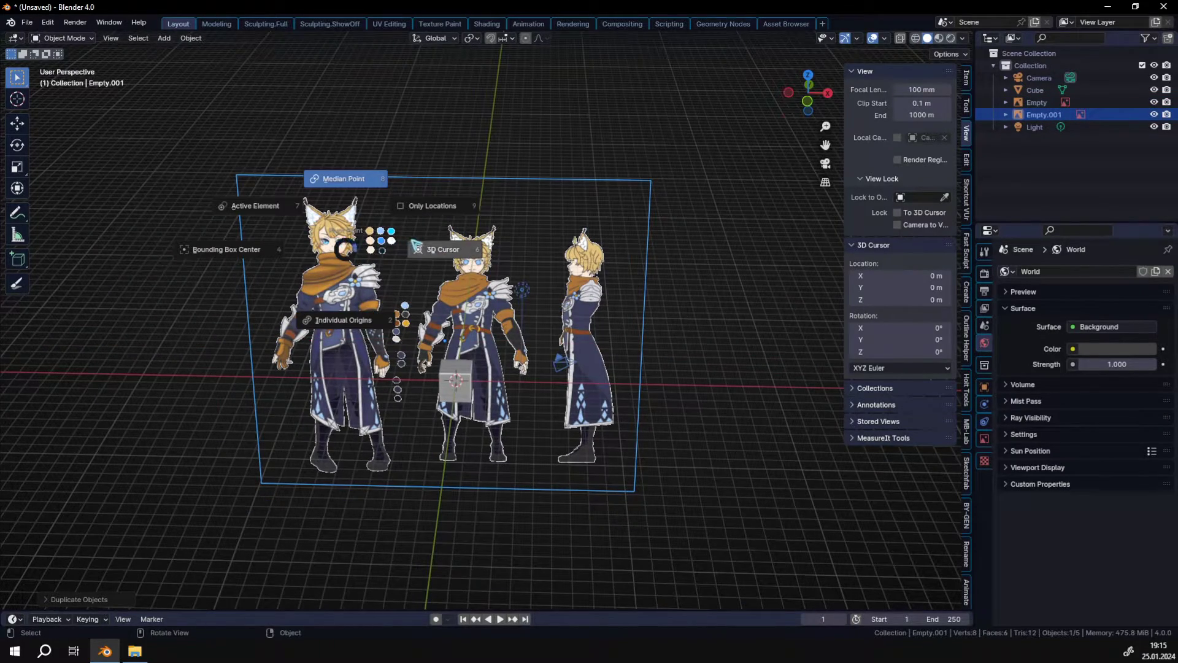
{"action": "left_click", "coordinate": [438, 253]}
- From top view, rotate the copy 90° so it stands perpendicular to the original
{"action": "middle_click_drag", "start_coordinate": [525, 289], "coordinate": [522, 313]}
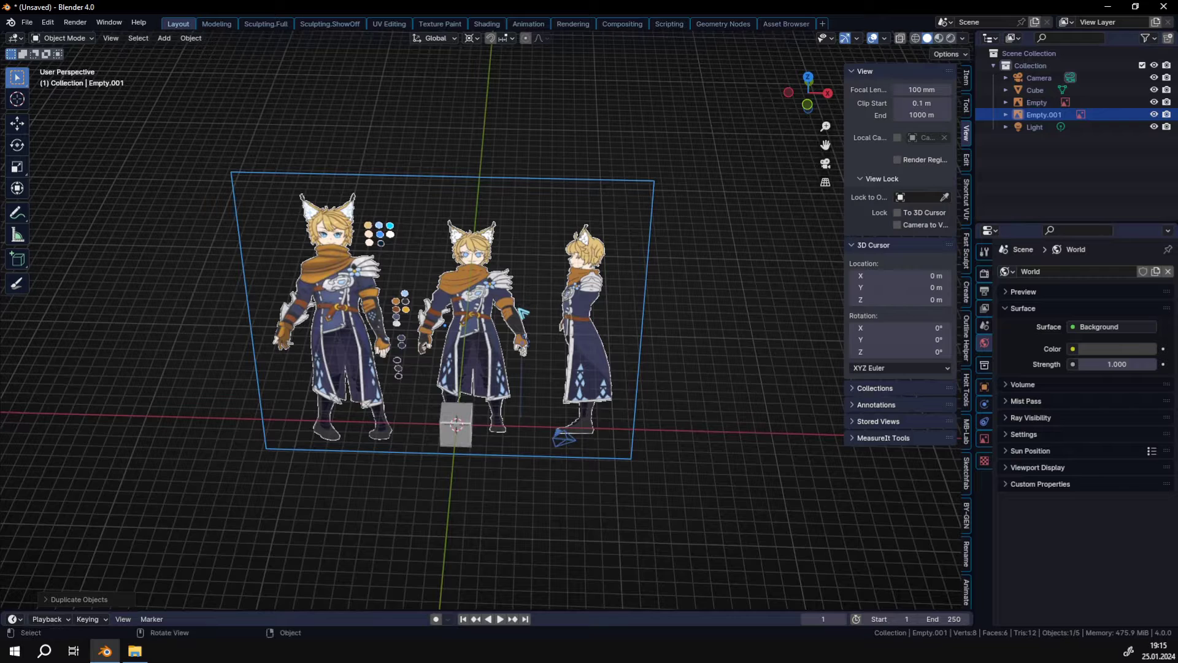
{"action": "key", "text": "KP_7"}
{"action": "key", "text": "r"}
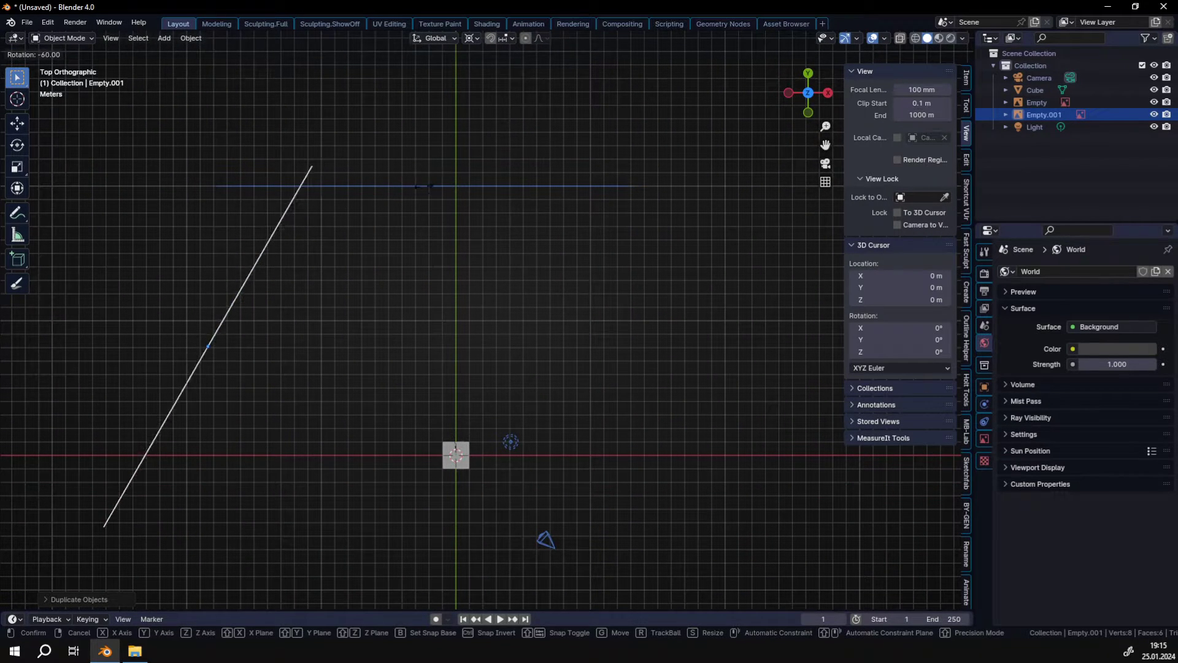
{"action": "left_click", "coordinate": [290, 221]}
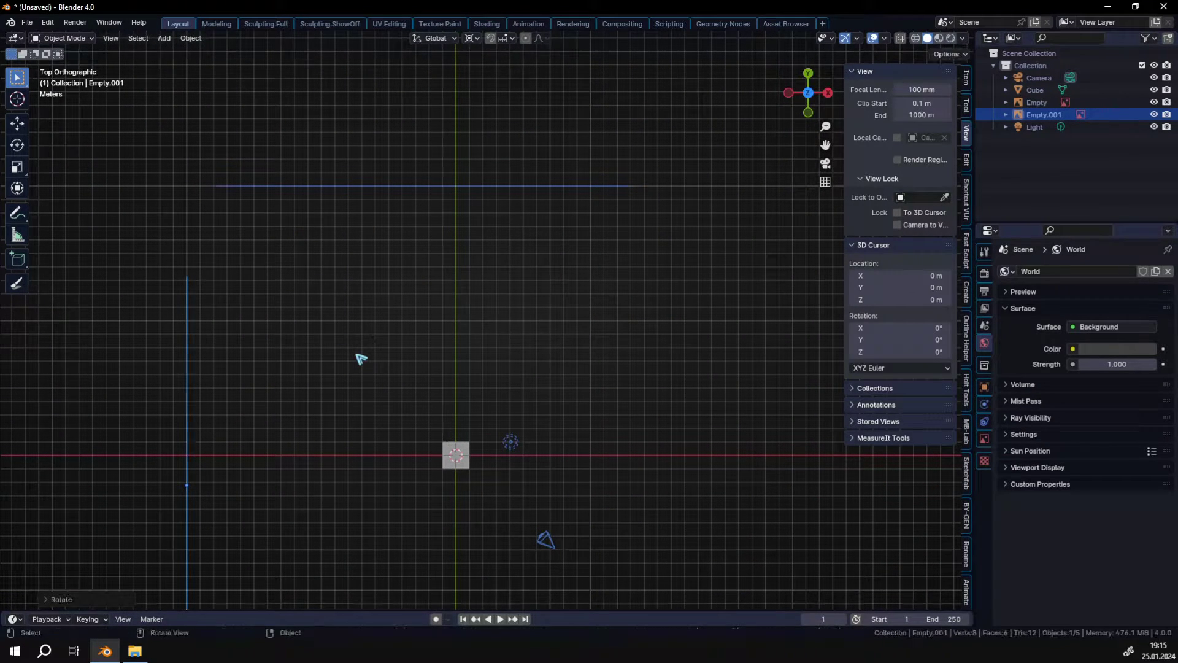
- In right view, slide the copy along Y to line up the side-view character
{"action": "key", "text": "KP_3"}
{"action": "scroll", "coordinate": [439, 308], "scroll_direction": "up", "scroll_amount": 4}
{"action": "key", "text": "g"}
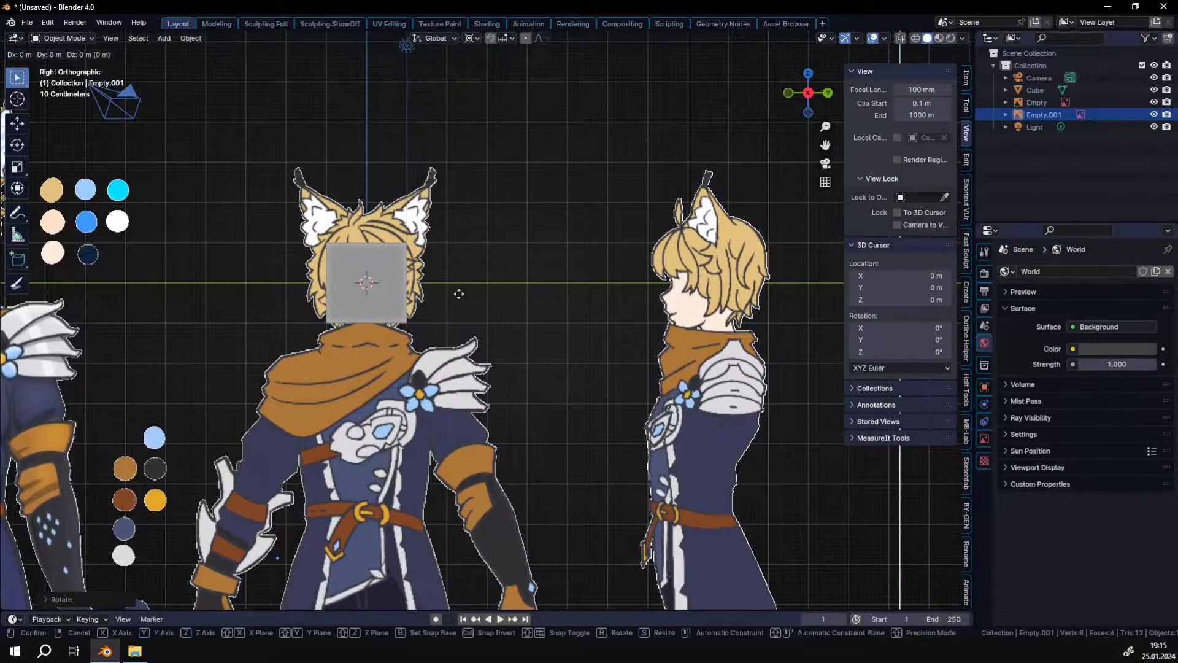
{"action": "key", "text": "y"}
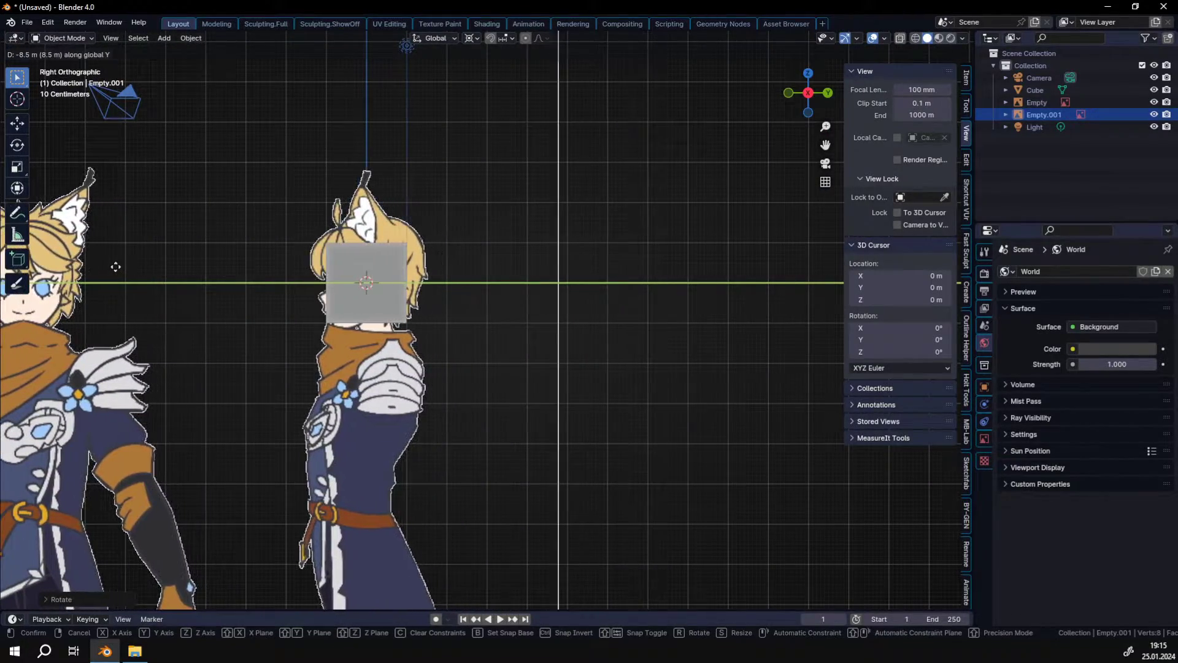
{"action": "left_click", "coordinate": [116, 265]}
{"action": "middle_click_drag", "start_coordinate": [258, 326], "coordinate": [463, 391]}
{"action": "scroll", "coordinate": [430, 307], "scroll_direction": "up", "scroll_amount": 3}
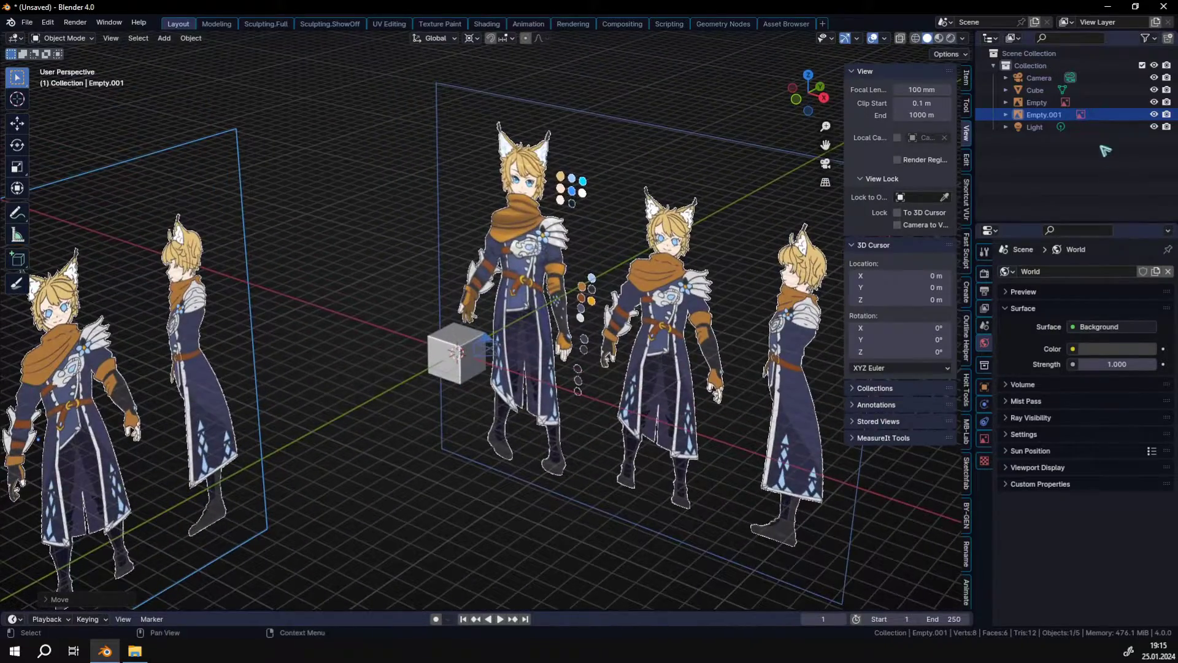
- Create a 'References' collection and move Empty and Empty.001 into it
{"action": "left_click", "coordinate": [1037, 54]}
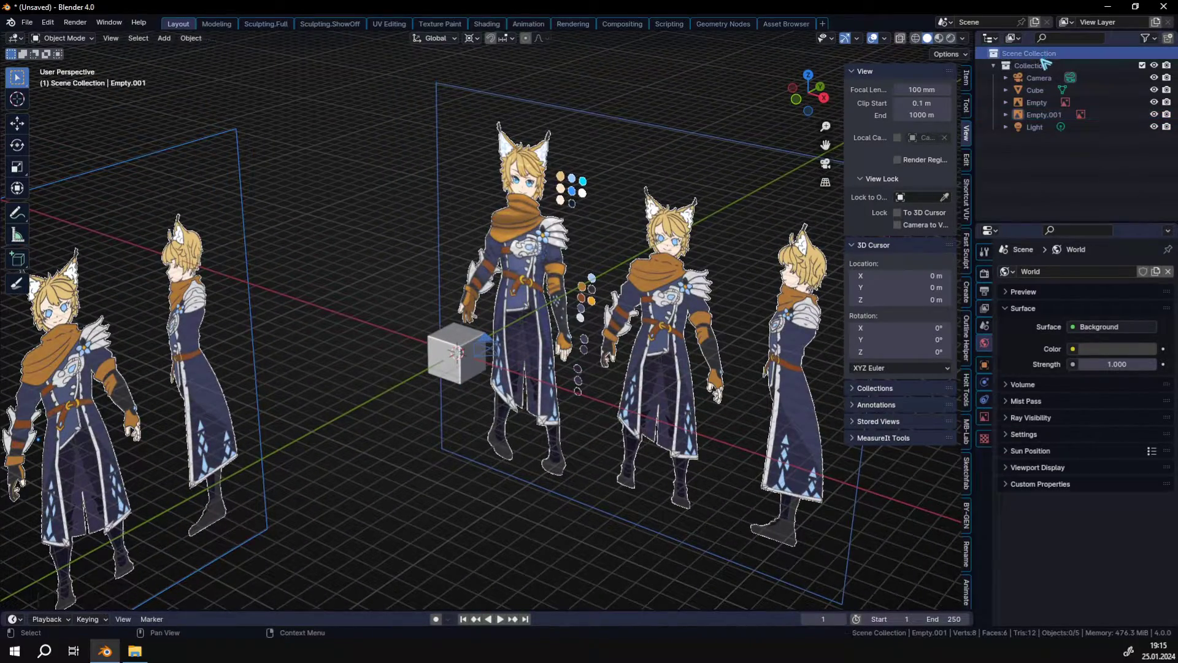
{"action": "key", "text": "c"}
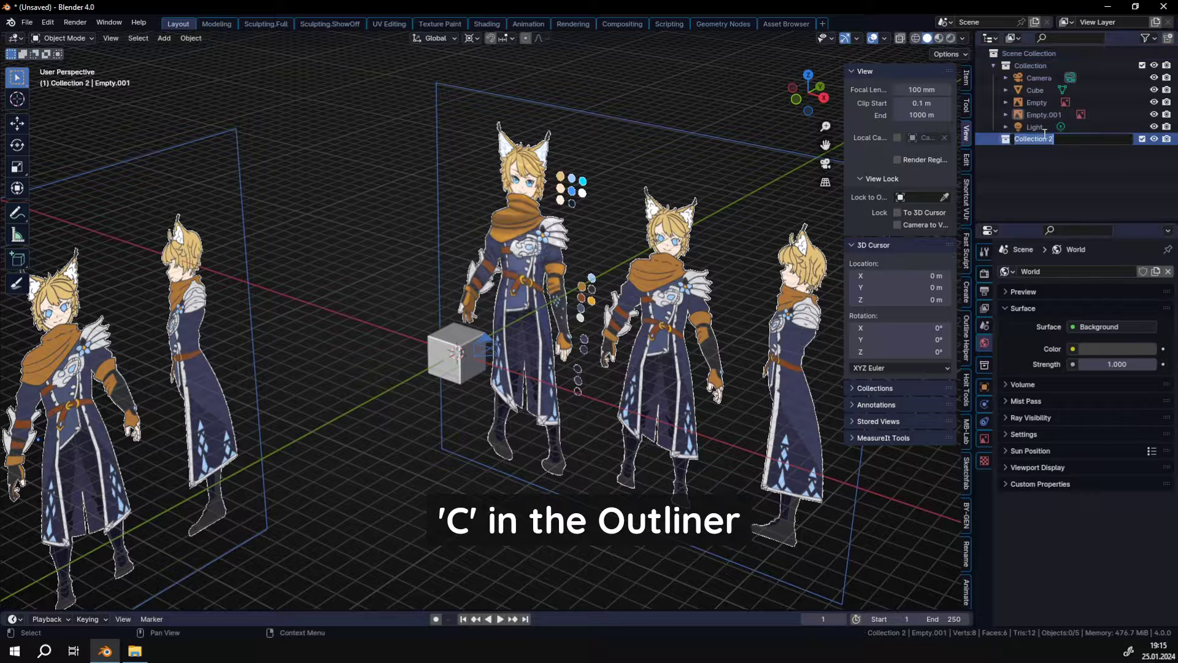
{"action": "double_click", "coordinate": [1046, 138]}
{"action": "type", "text": "References"}
{"action": "key", "text": "Return"}
{"action": "left_click", "coordinate": [1044, 113]}
{"action": "left_click", "coordinate": [1031, 104], "text": "shift"}
{"action": "left_click_drag", "start_coordinate": [1033, 103], "coordinate": [1053, 56]}
- Show the outliner's Selectable toggles, make References unselectable, then select and frame Empty
{"action": "left_click", "coordinate": [1146, 38]}
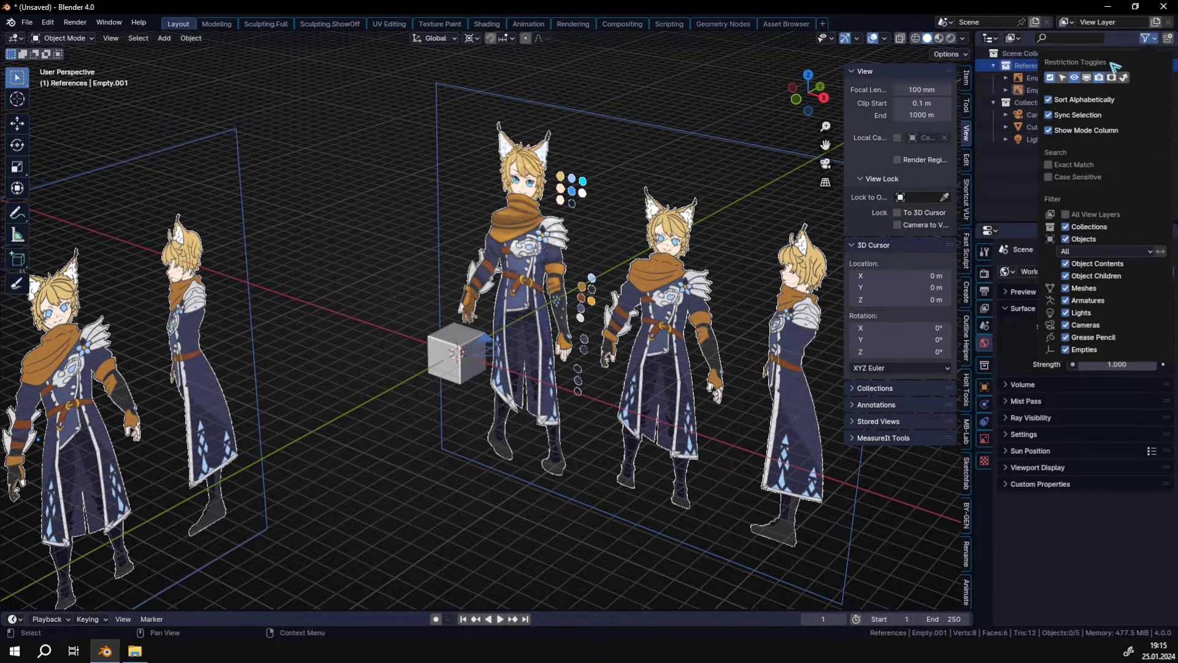
{"action": "left_click", "coordinate": [1063, 77]}
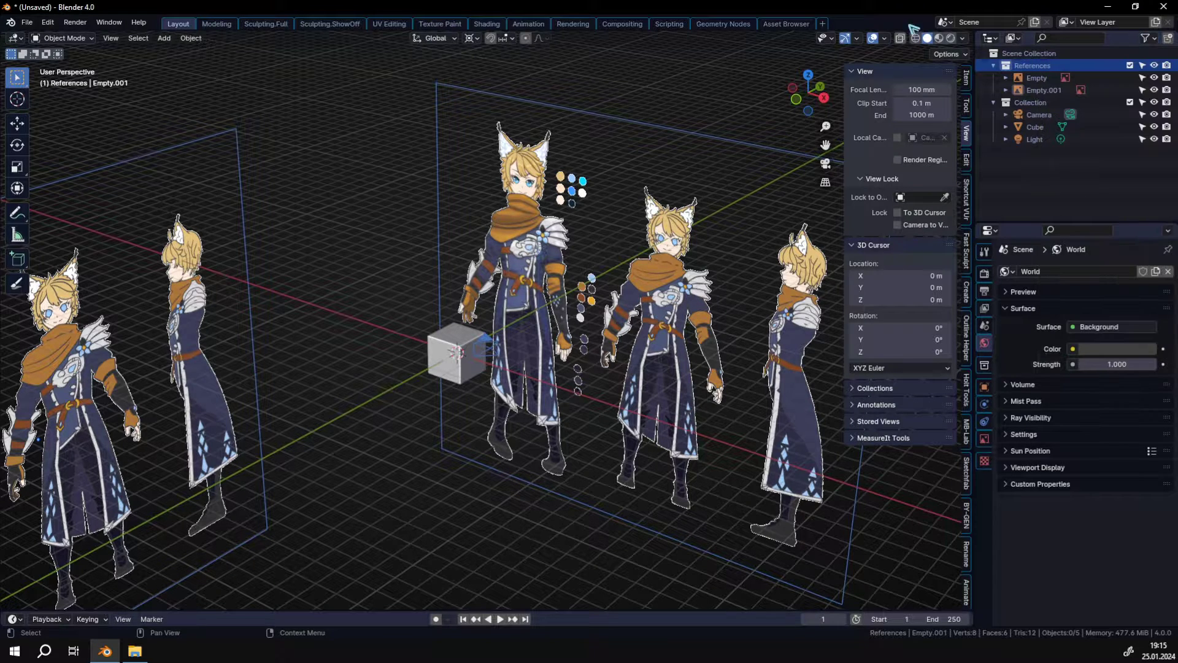
{"action": "left_click", "coordinate": [1142, 66]}
{"action": "key", "text": "a"}
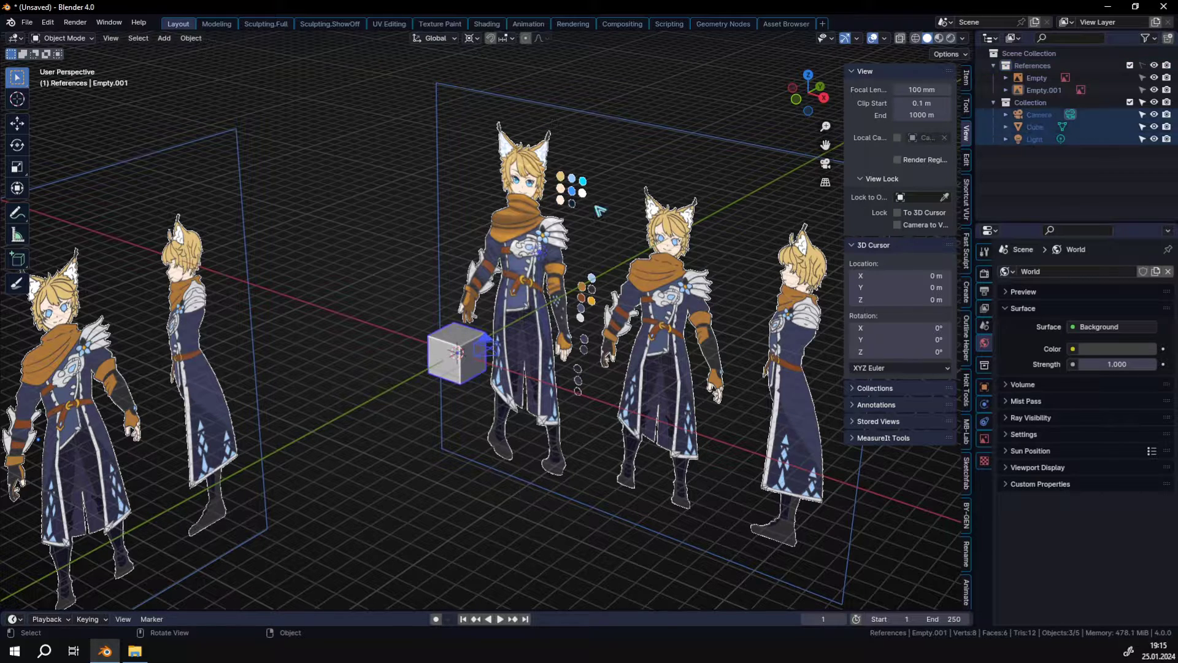
{"action": "key", "text": "alt+a"}
{"action": "key", "text": "a"}
{"action": "key", "text": "alt+a"}
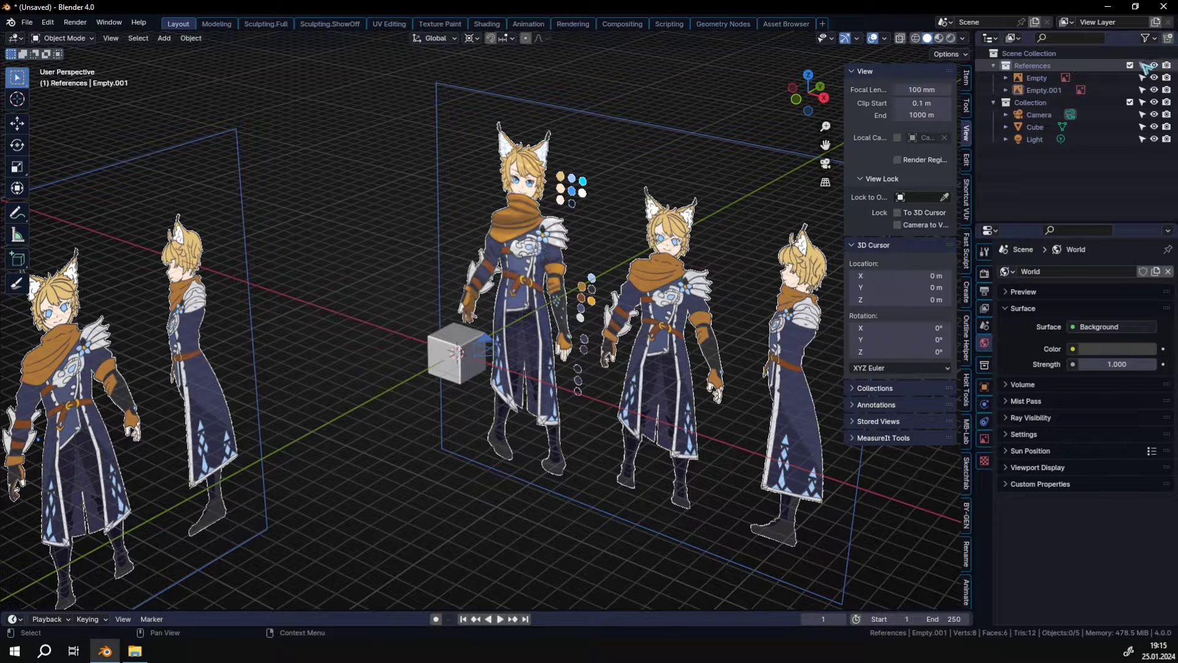
{"action": "left_click", "coordinate": [1036, 78]}
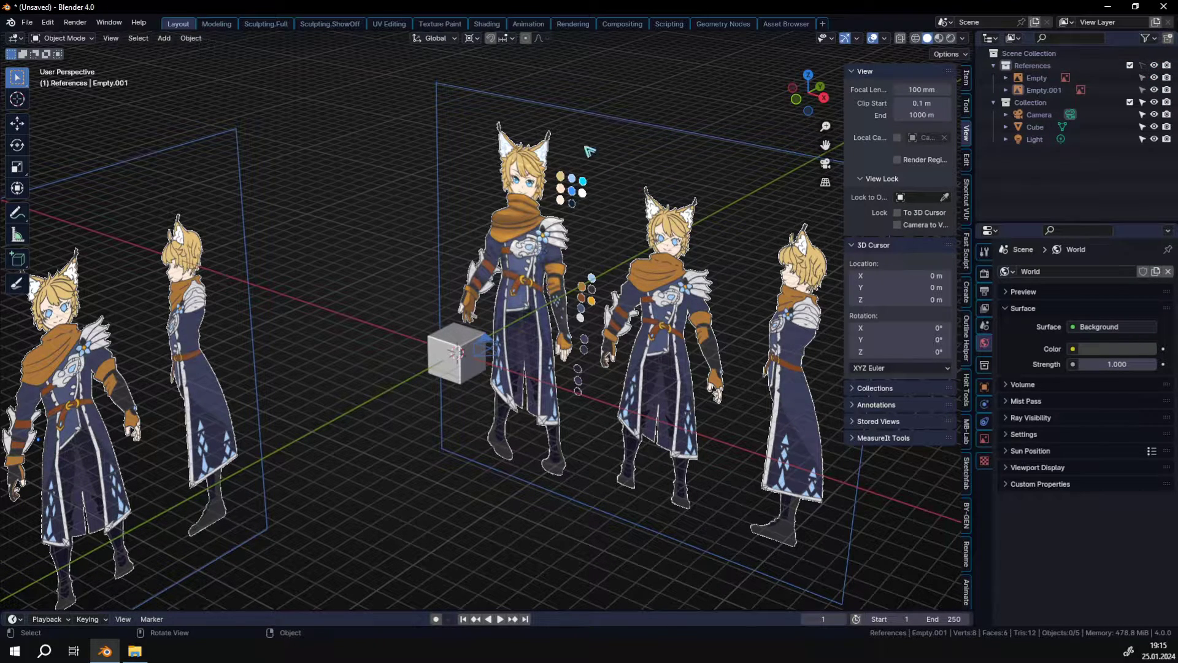
{"action": "key", "text": "KP_Decimal"}
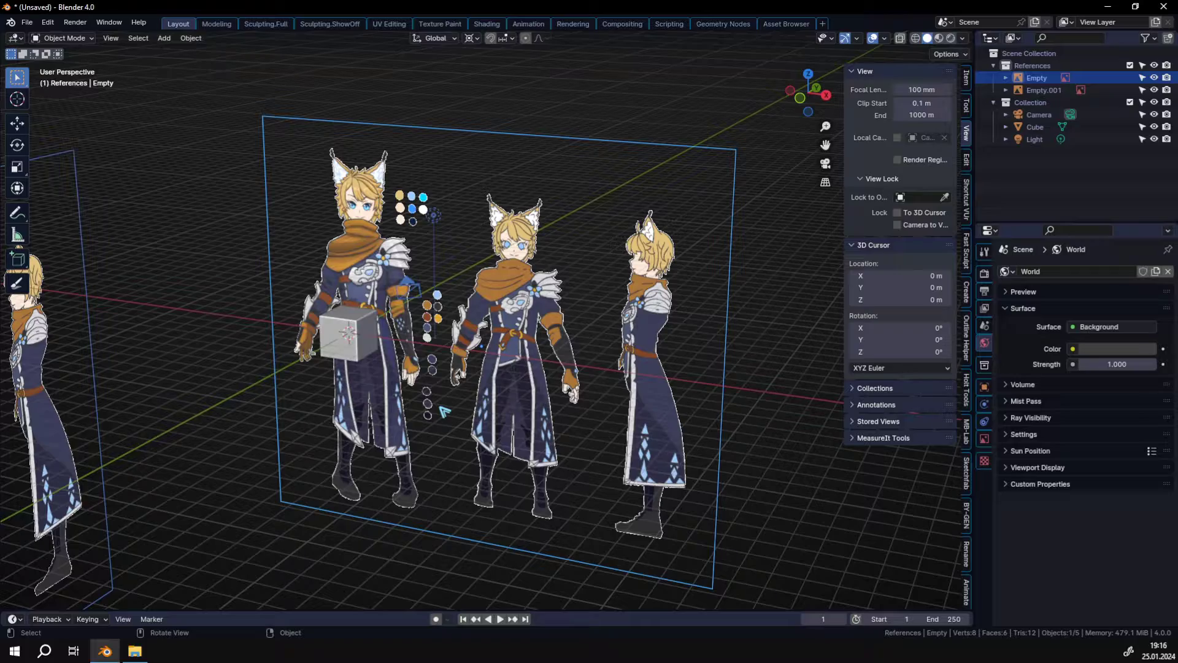
- Compare the Empty image's Depth options Front and Back, leaving it on Default
{"action": "middle_click_drag", "start_coordinate": [440, 407], "coordinate": [403, 405]}
{"action": "middle_click_drag", "start_coordinate": [403, 405], "coordinate": [328, 372], "text": "ctrl"}
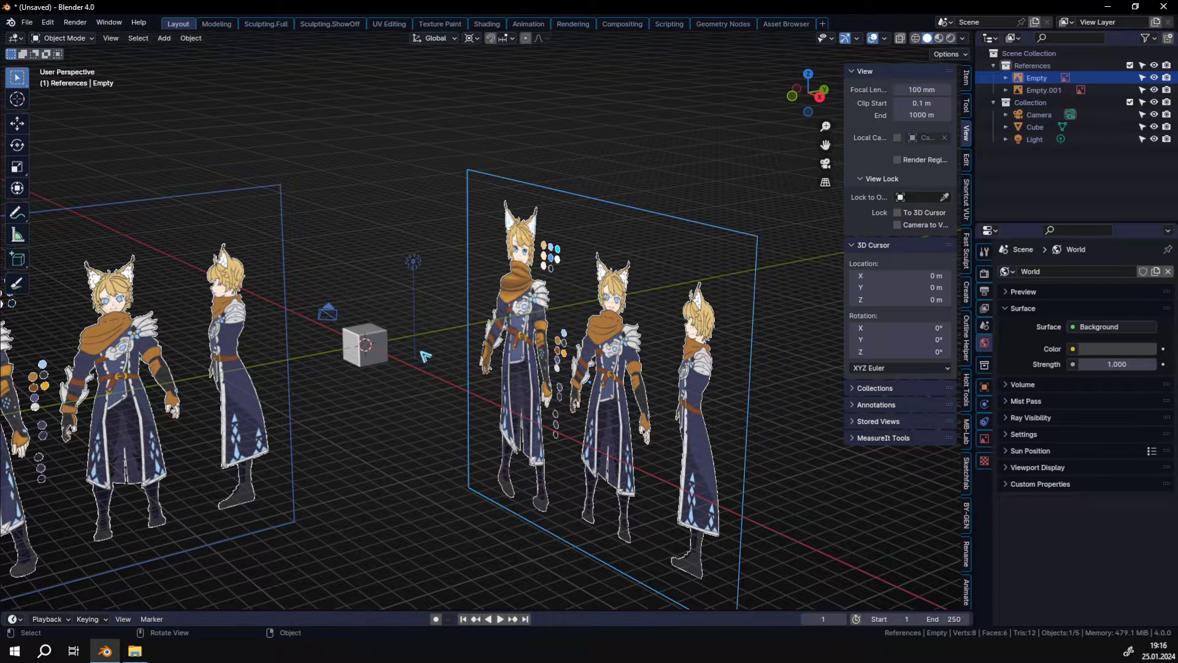
{"action": "left_click", "coordinate": [985, 439]}
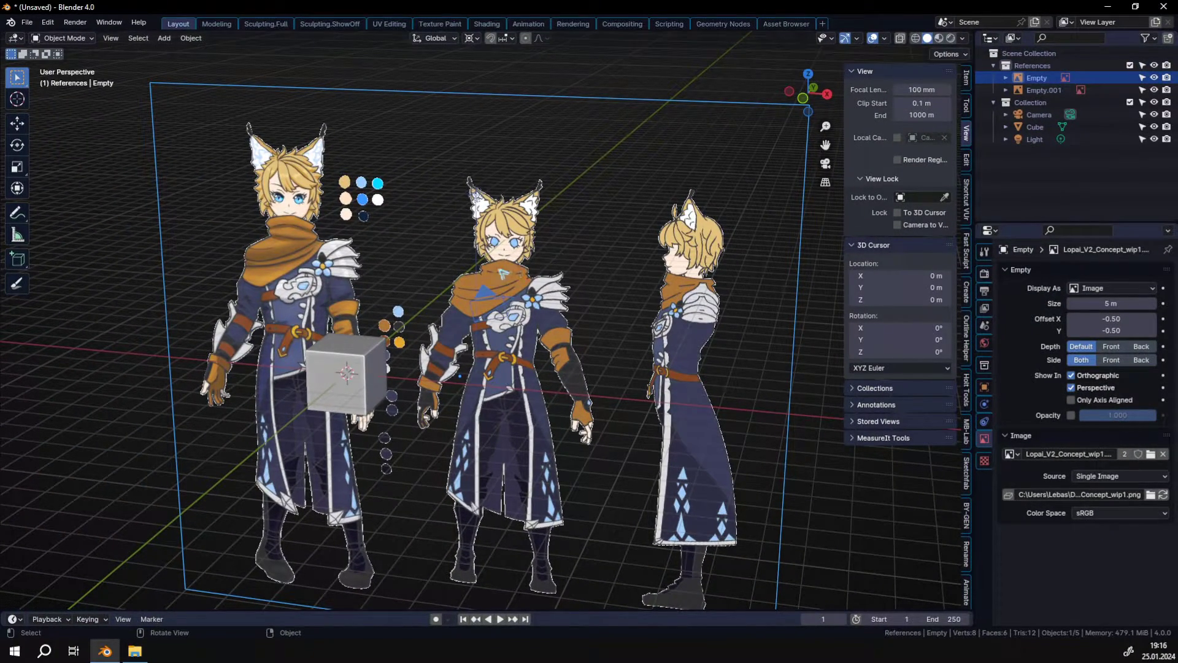
{"action": "left_click", "coordinate": [1112, 347]}
{"action": "middle_click_drag", "start_coordinate": [550, 409], "coordinate": [330, 385]}
{"action": "middle_click_drag", "start_coordinate": [415, 387], "coordinate": [473, 320]}
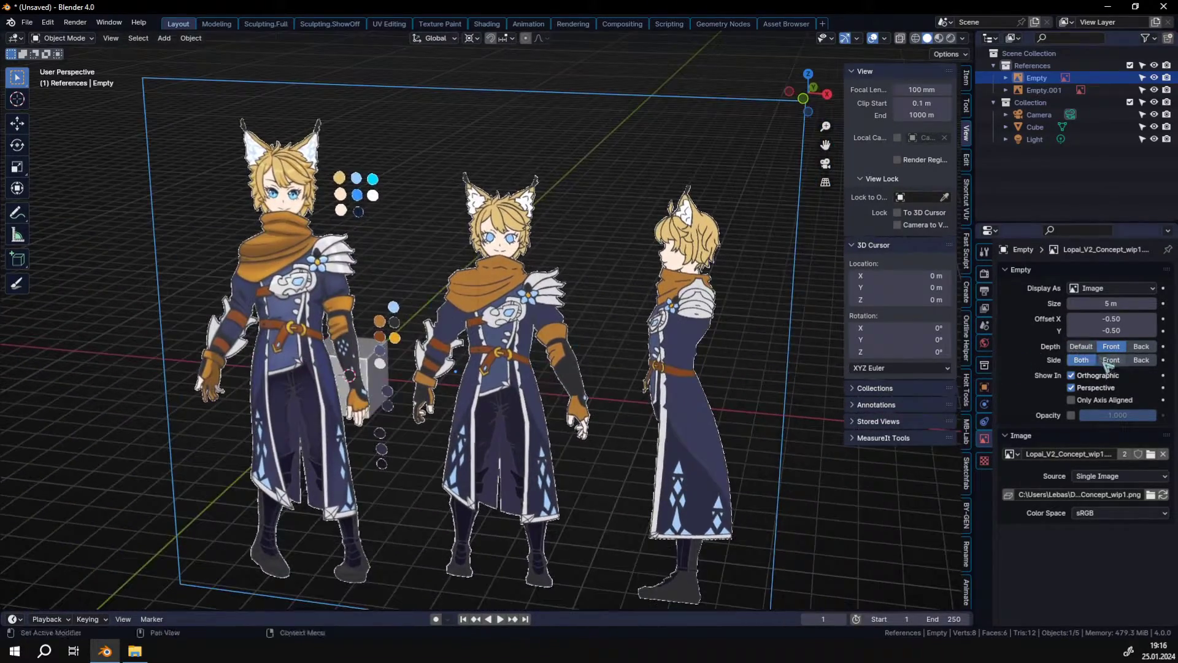
{"action": "left_click", "coordinate": [1141, 347]}
{"action": "middle_click_drag", "start_coordinate": [393, 325], "coordinate": [402, 335]}
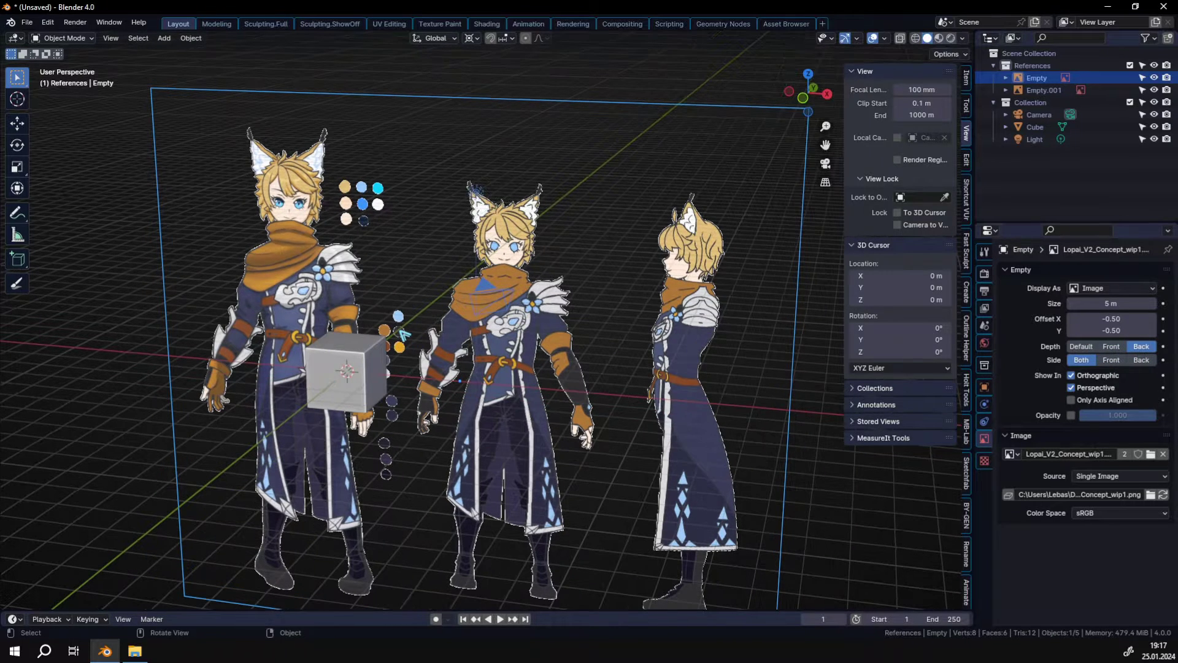
{"action": "left_click", "coordinate": [1081, 347]}
{"action": "middle_click_drag", "start_coordinate": [700, 422], "coordinate": [696, 420]}
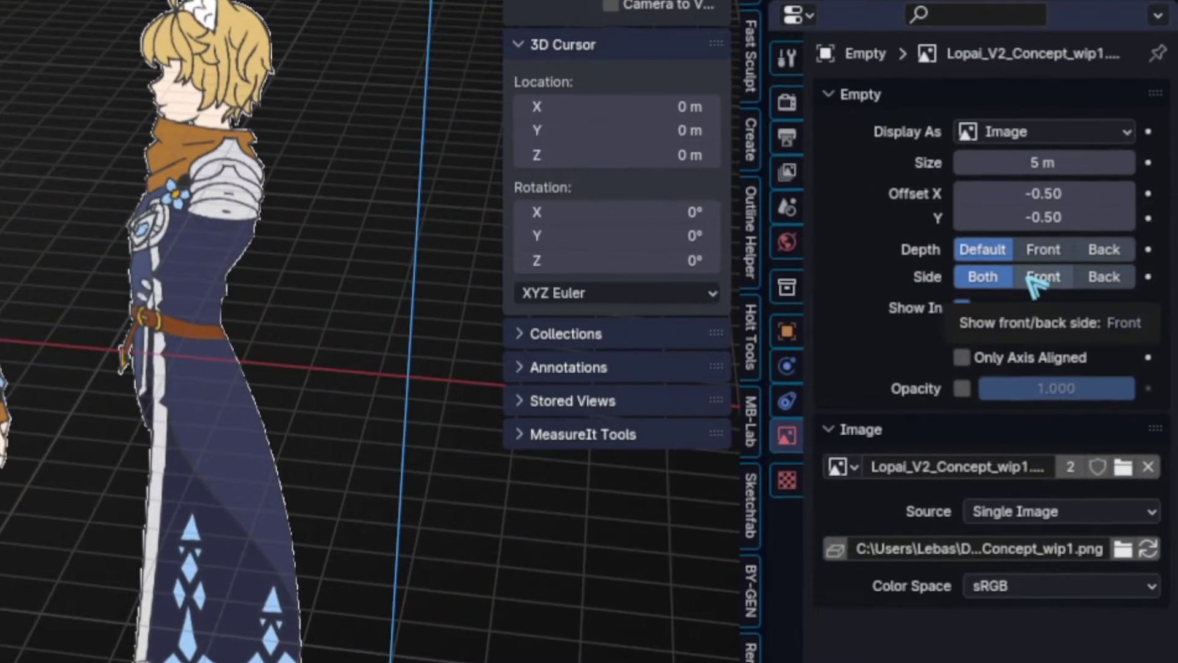
- Compare the image's Side options Front and Back, leaving it on Both
{"action": "scroll", "coordinate": [12, 304], "scroll_direction": "down", "scroll_amount": 1}
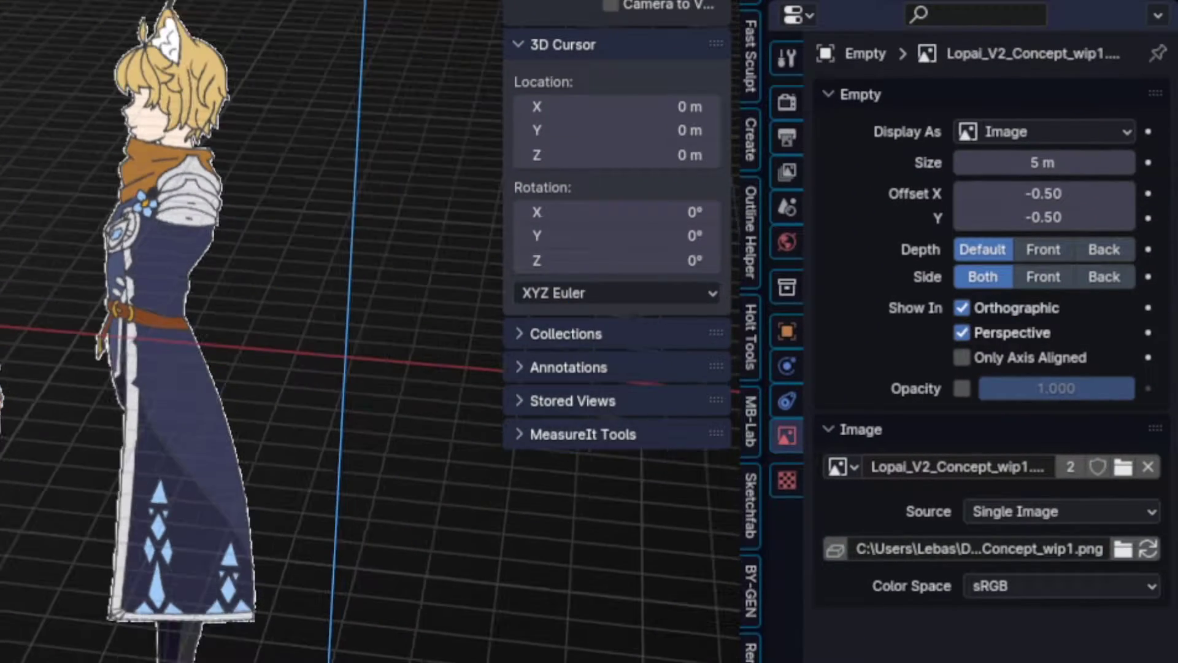
{"action": "middle_click_drag", "start_coordinate": [137, 336], "coordinate": [47, 337]}
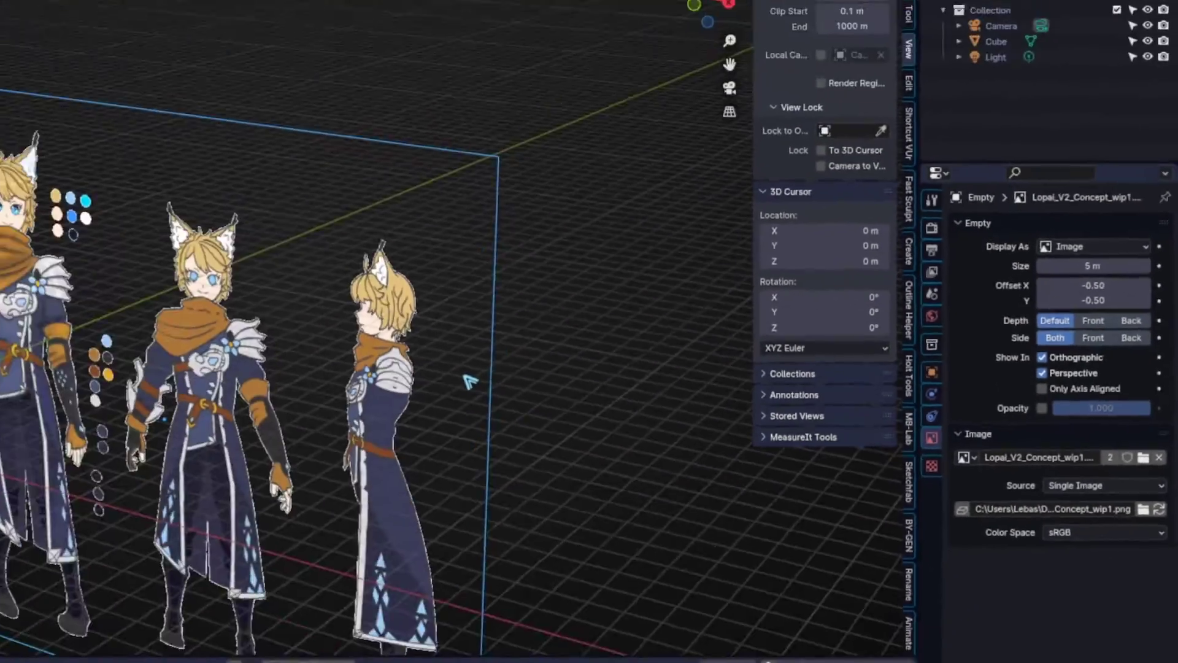
{"action": "middle_click_drag", "start_coordinate": [470, 382], "coordinate": [646, 379]}
{"action": "left_click", "coordinate": [1111, 359]}
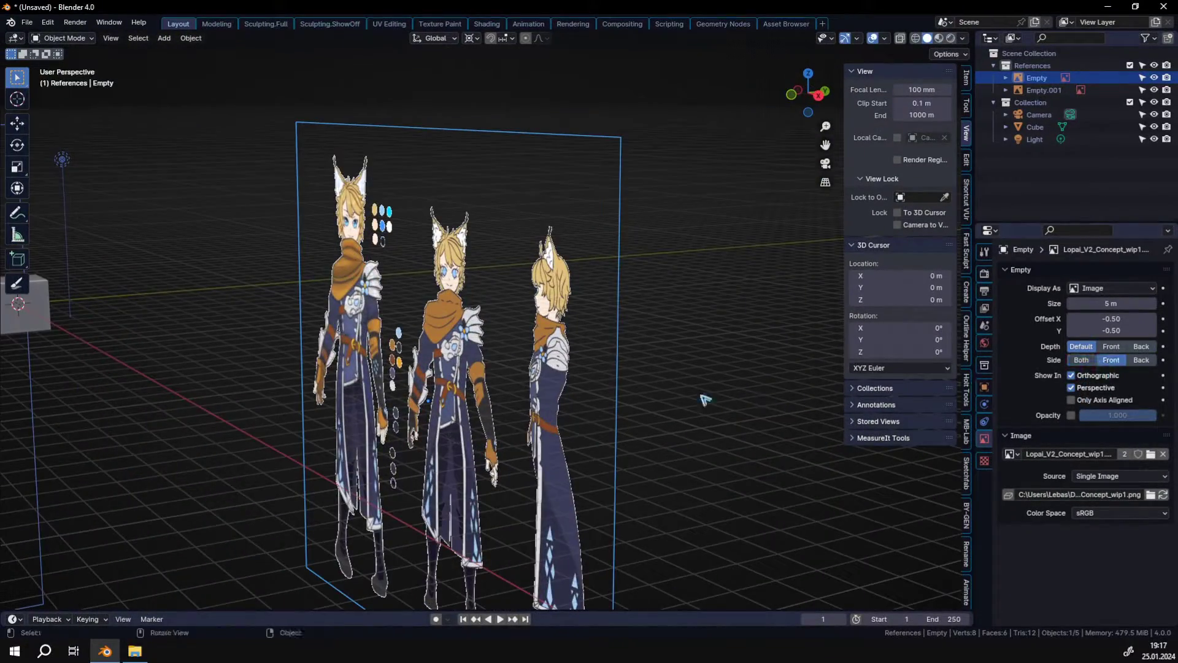
{"action": "middle_click_drag", "start_coordinate": [737, 368], "coordinate": [636, 216]}
{"action": "left_click", "coordinate": [1142, 359]}
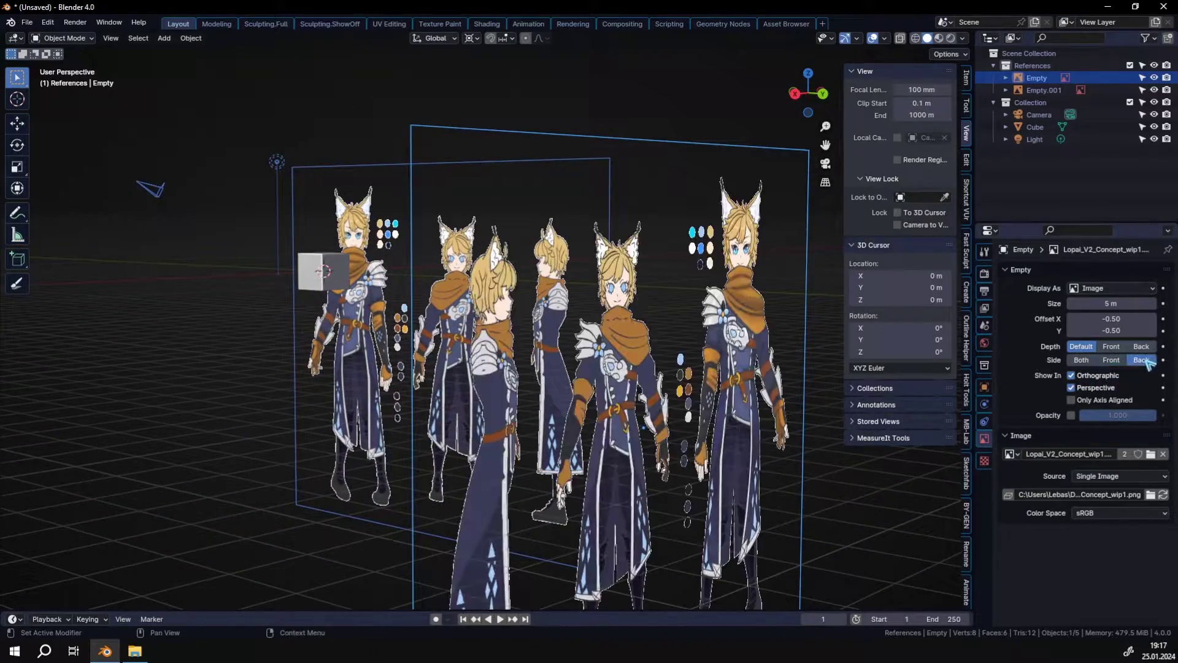
{"action": "middle_click_drag", "start_coordinate": [516, 364], "coordinate": [499, 316]}
{"action": "left_click", "coordinate": [1081, 360]}
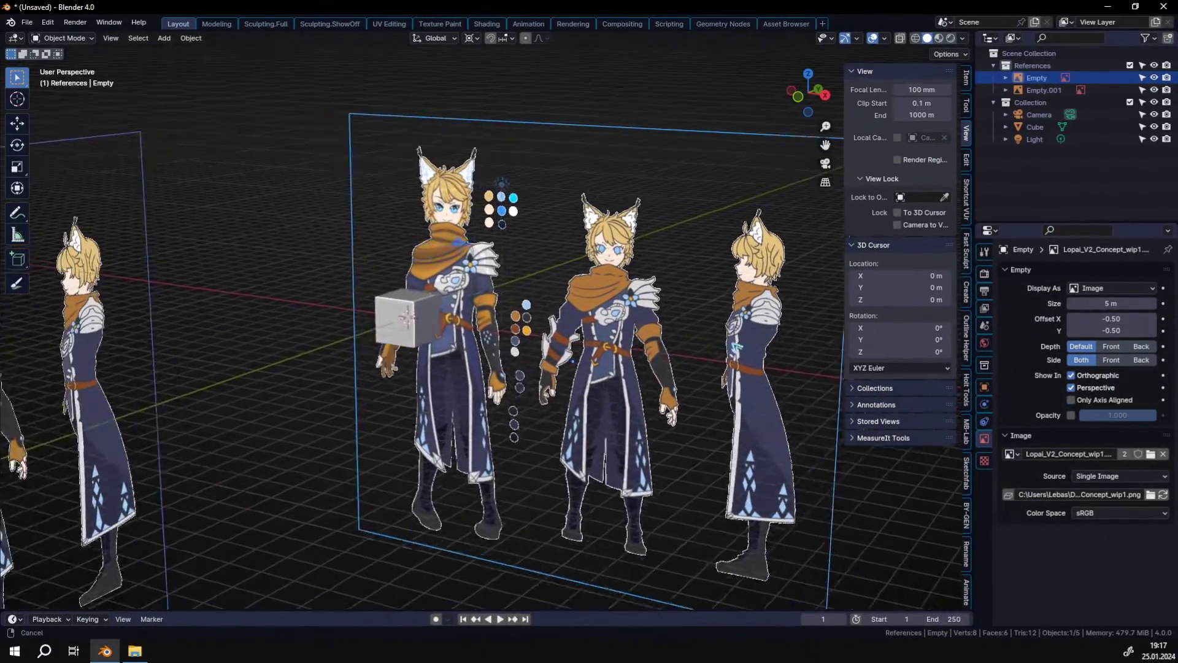
{"action": "middle_click_drag", "start_coordinate": [743, 348], "coordinate": [866, 276], "text": "shift"}
{"action": "middle_click_drag", "start_coordinate": [466, 276], "coordinate": [344, 307], "text": "ctrl"}
{"action": "left_click", "coordinate": [285, 285]}
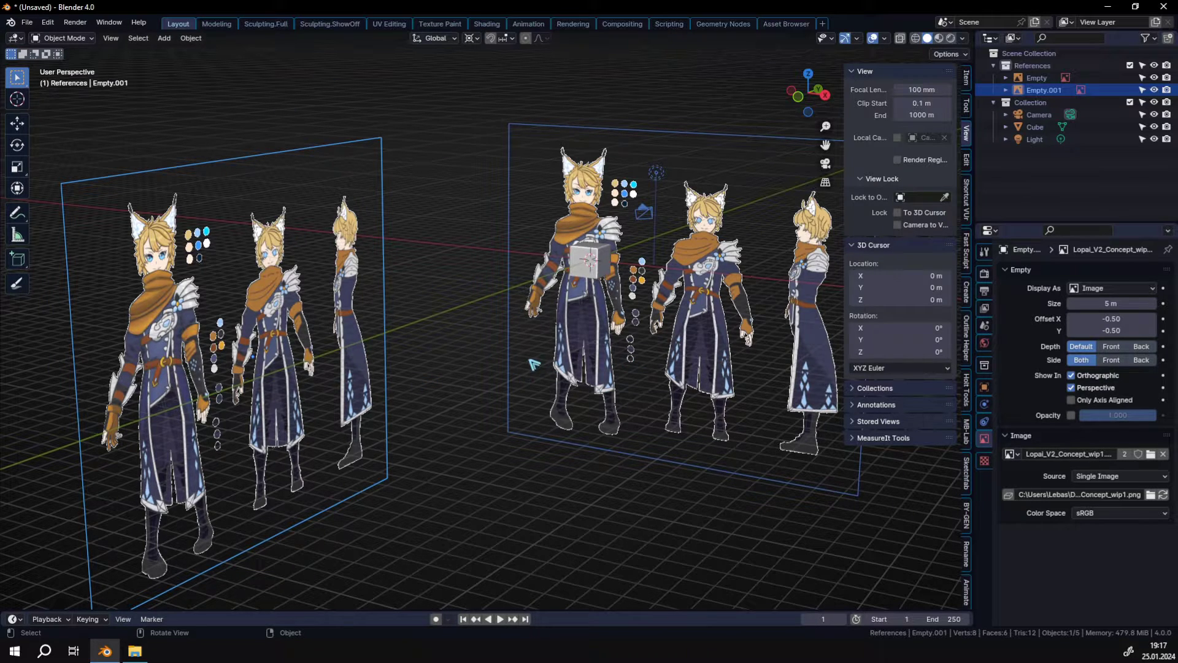
- Uncheck Show In > Perspective for Empty.001, then verify it in right orthographic and perspective views
{"action": "left_click", "coordinate": [1071, 388]}
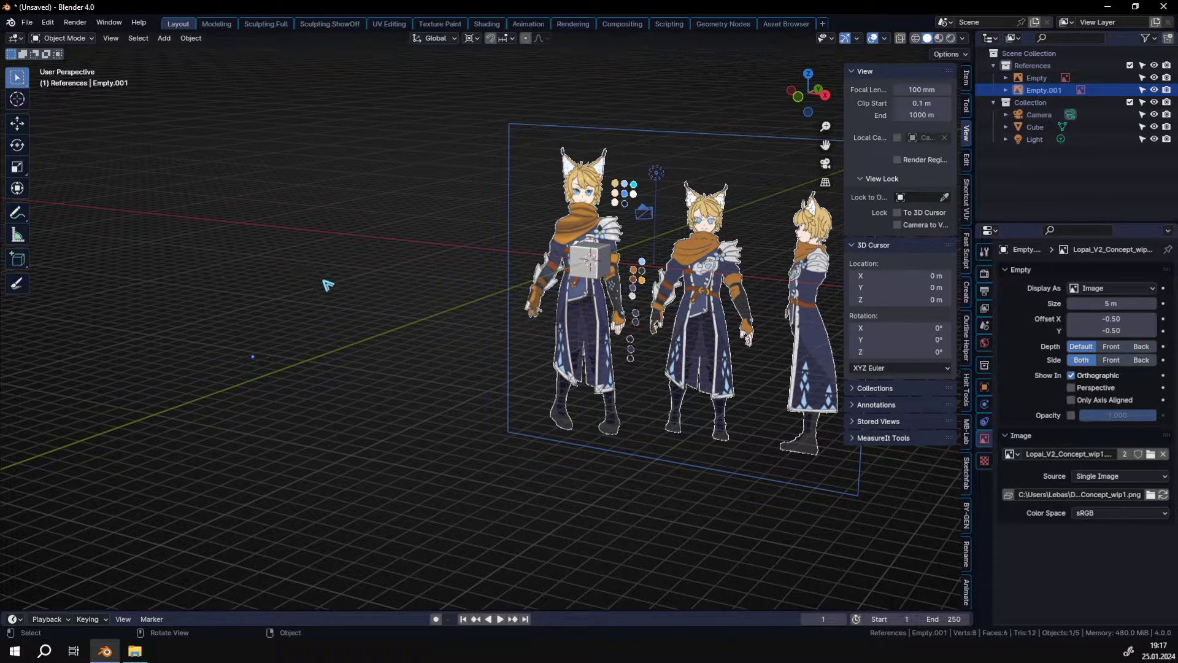
{"action": "key", "text": "KP_3"}
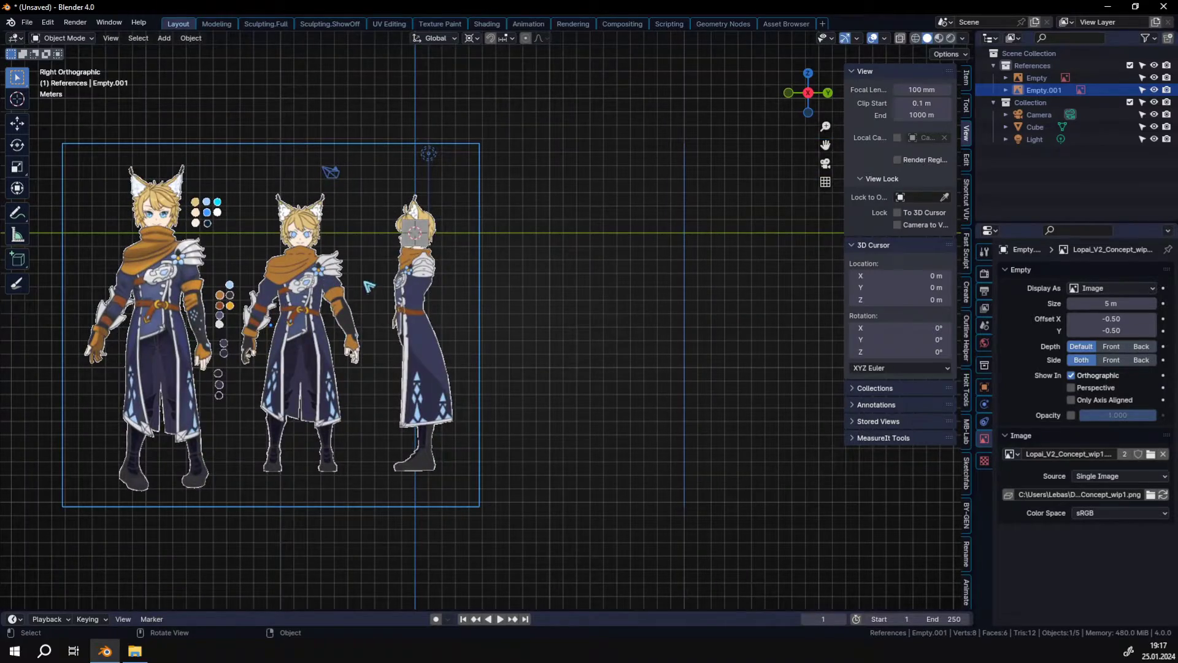
{"action": "scroll", "coordinate": [439, 212], "scroll_direction": "up", "scroll_amount": 6}
{"action": "scroll", "coordinate": [388, 264], "scroll_direction": "down", "scroll_amount": 10}
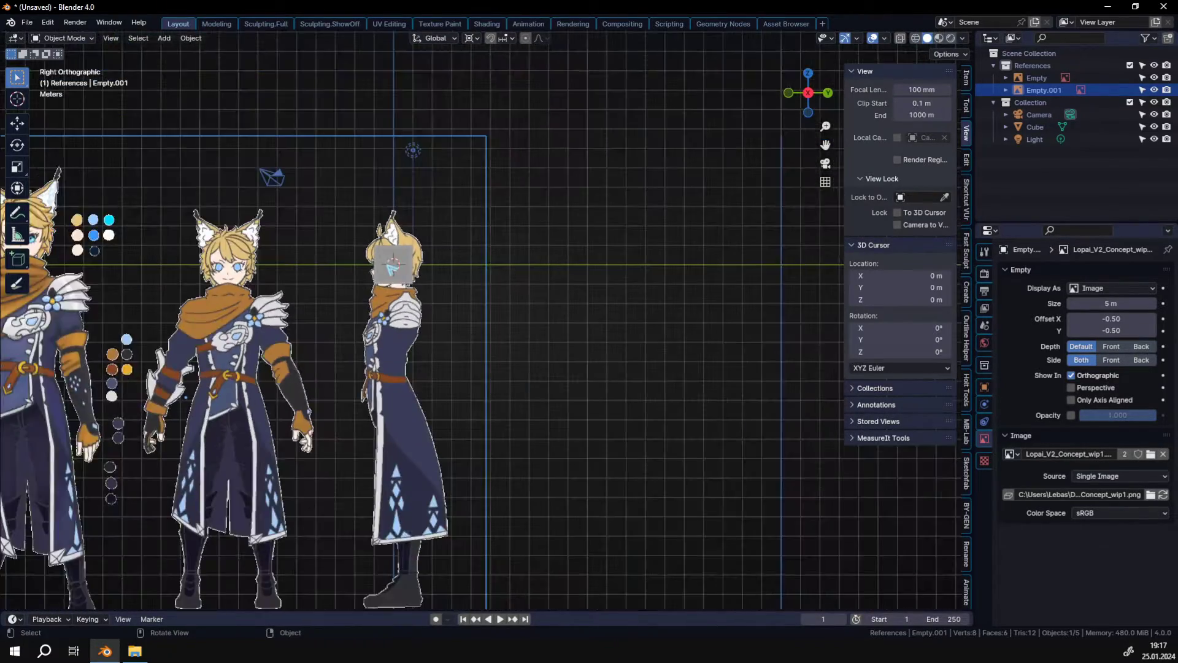
{"action": "middle_click_drag", "start_coordinate": [388, 264], "coordinate": [472, 348]}
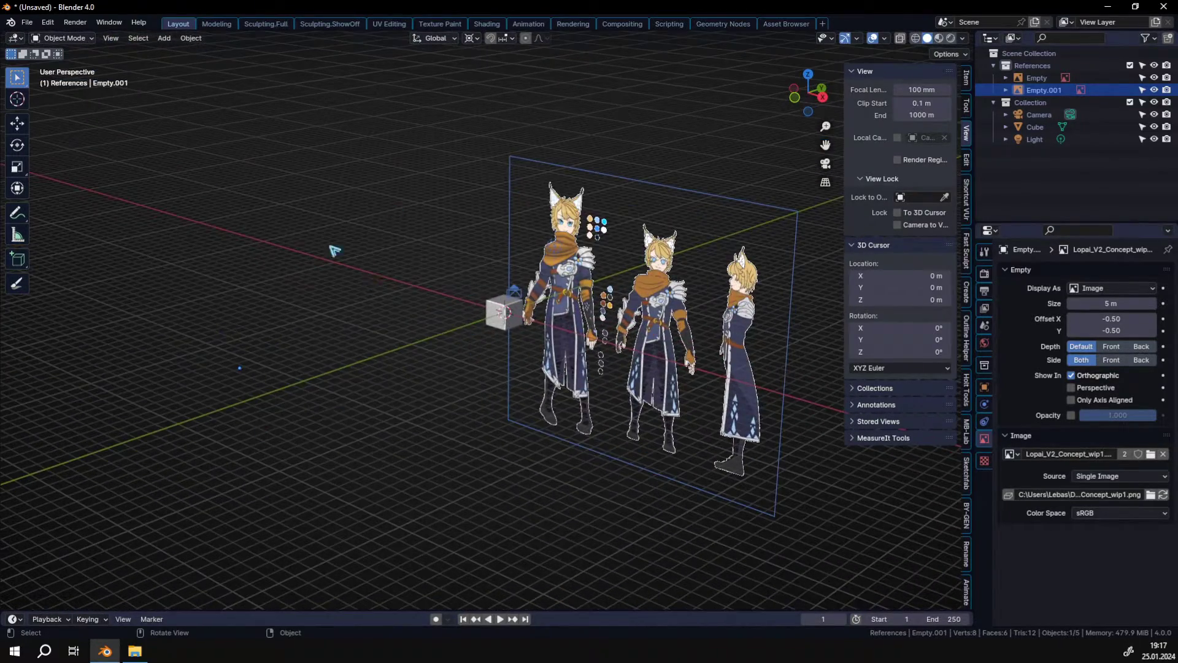
{"action": "scroll", "coordinate": [569, 365], "scroll_direction": "up", "scroll_amount": 3}
{"action": "middle_click_drag", "start_coordinate": [569, 364], "coordinate": [591, 247]}
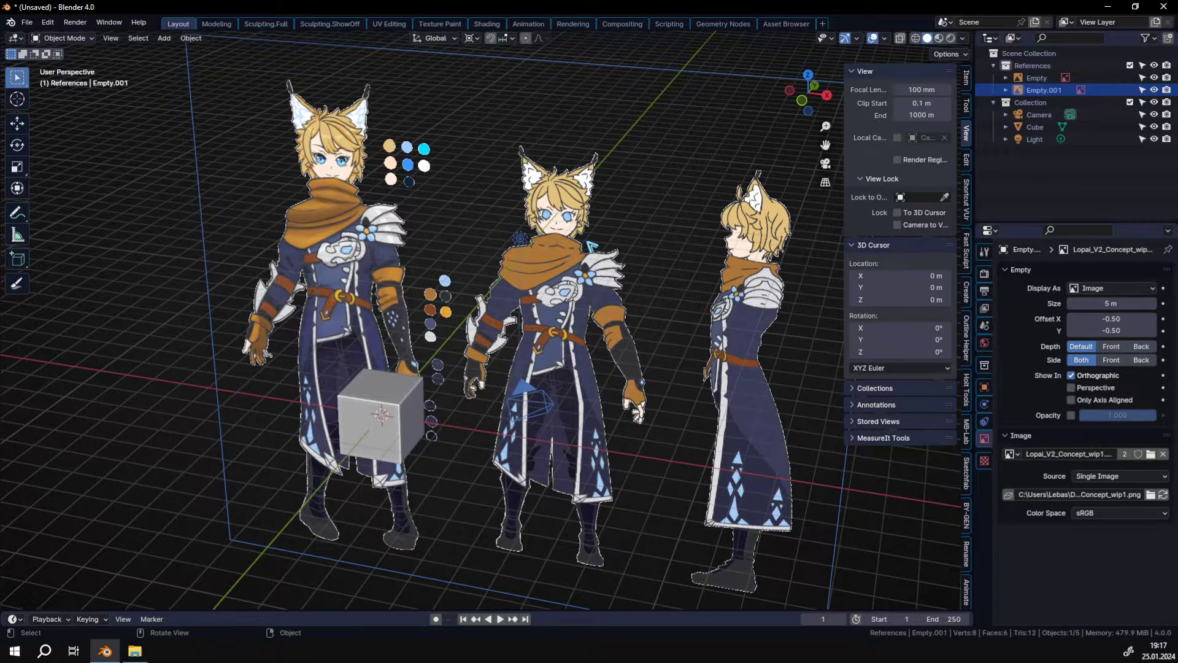
{"action": "middle_click_drag", "start_coordinate": [579, 354], "coordinate": [608, 333]}
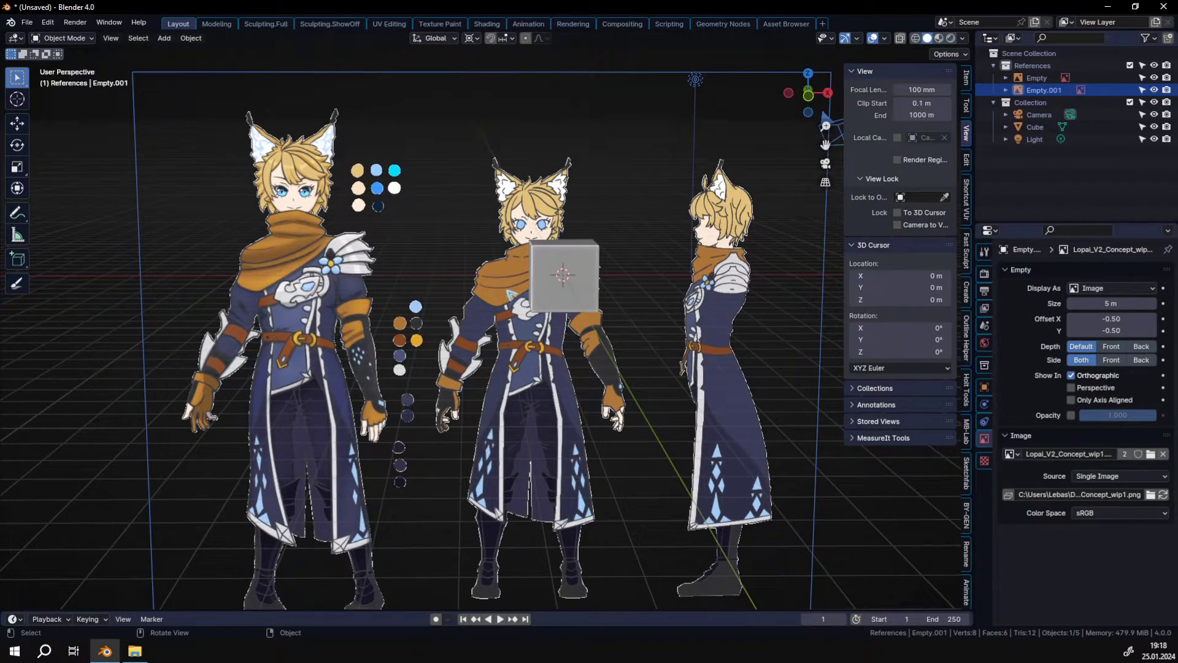
{"action": "middle_click_drag", "start_coordinate": [511, 295], "coordinate": [427, 301]}
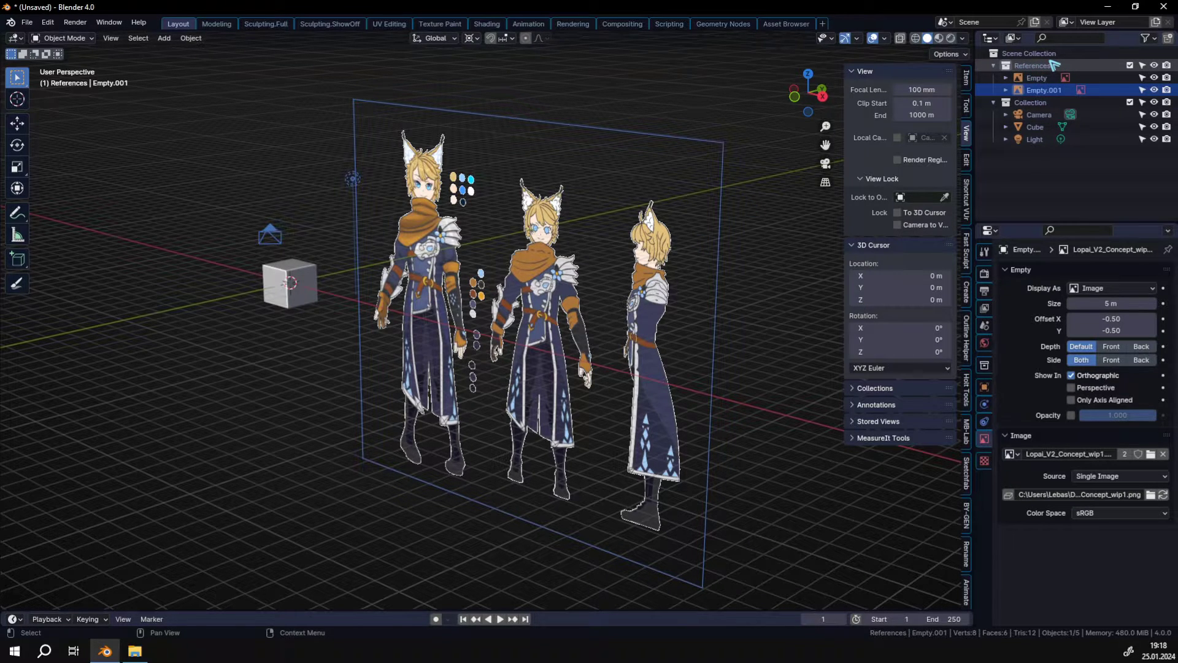
- Make the References collection unselectable, and toggle Empty.001's Show In Perspective on and back off
{"action": "left_click", "coordinate": [1143, 65]}
{"action": "middle_click_drag", "start_coordinate": [564, 302], "coordinate": [587, 300]}
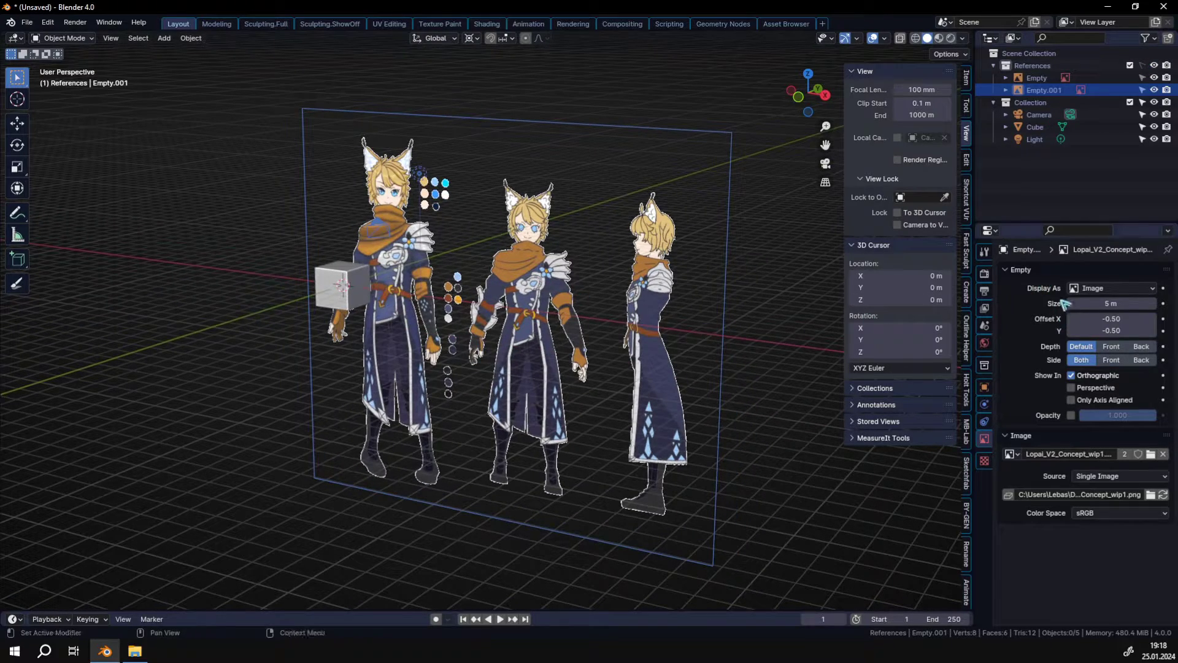
{"action": "left_click", "coordinate": [1071, 387]}
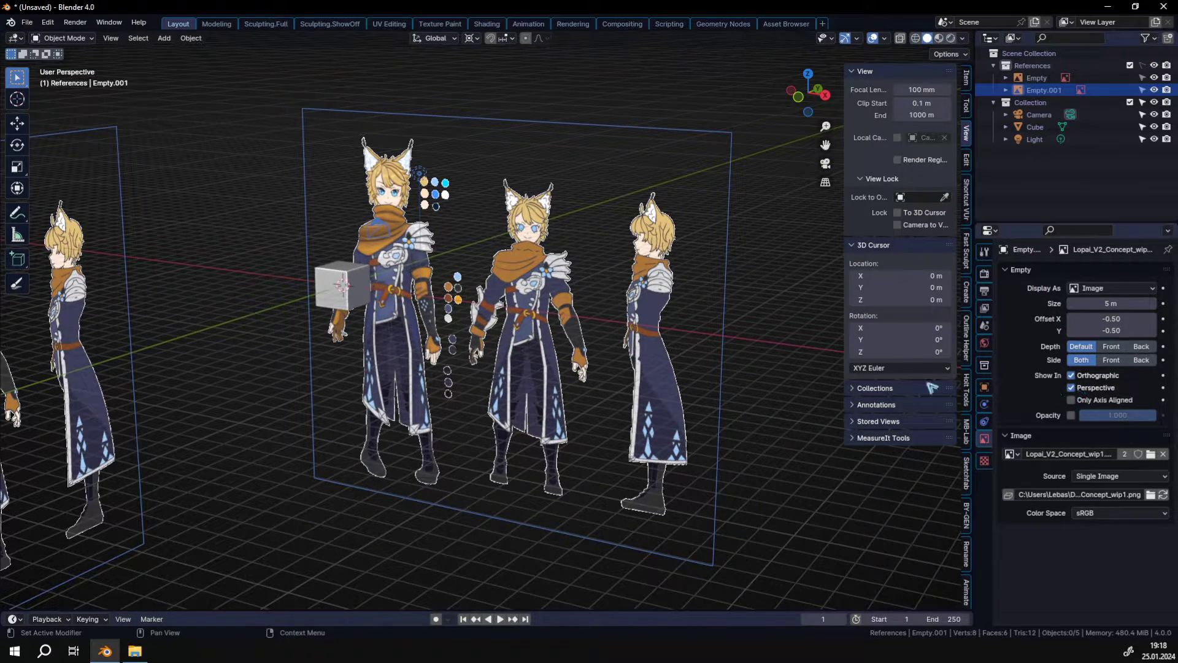
{"action": "middle_click_drag", "start_coordinate": [651, 350], "coordinate": [576, 312]}
{"action": "left_click", "coordinate": [1073, 388]}
- Orbit toward the front of the references and select the cube
{"action": "scroll", "coordinate": [420, 261], "scroll_direction": "down", "scroll_amount": 3}
{"action": "middle_click_drag", "start_coordinate": [419, 260], "coordinate": [438, 270]}
{"action": "scroll", "coordinate": [413, 314], "scroll_direction": "up", "scroll_amount": 2}
{"action": "middle_click_drag", "start_coordinate": [394, 369], "coordinate": [334, 332]}
{"action": "left_click", "coordinate": [318, 251]}
{"action": "scroll", "coordinate": [364, 303], "scroll_direction": "up", "scroll_amount": 5}
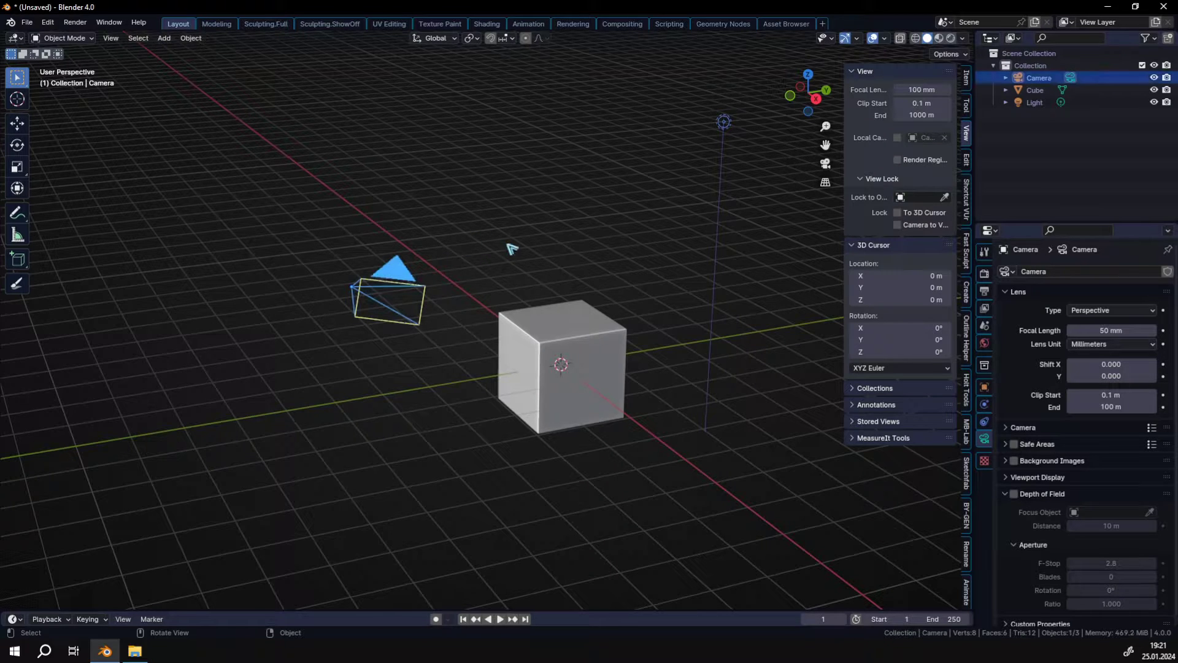
- In camera view, load Screenshot 2024-01-25 192105.png as the camera background image with Frame Method Fit
{"action": "key", "text": "KP_0"}
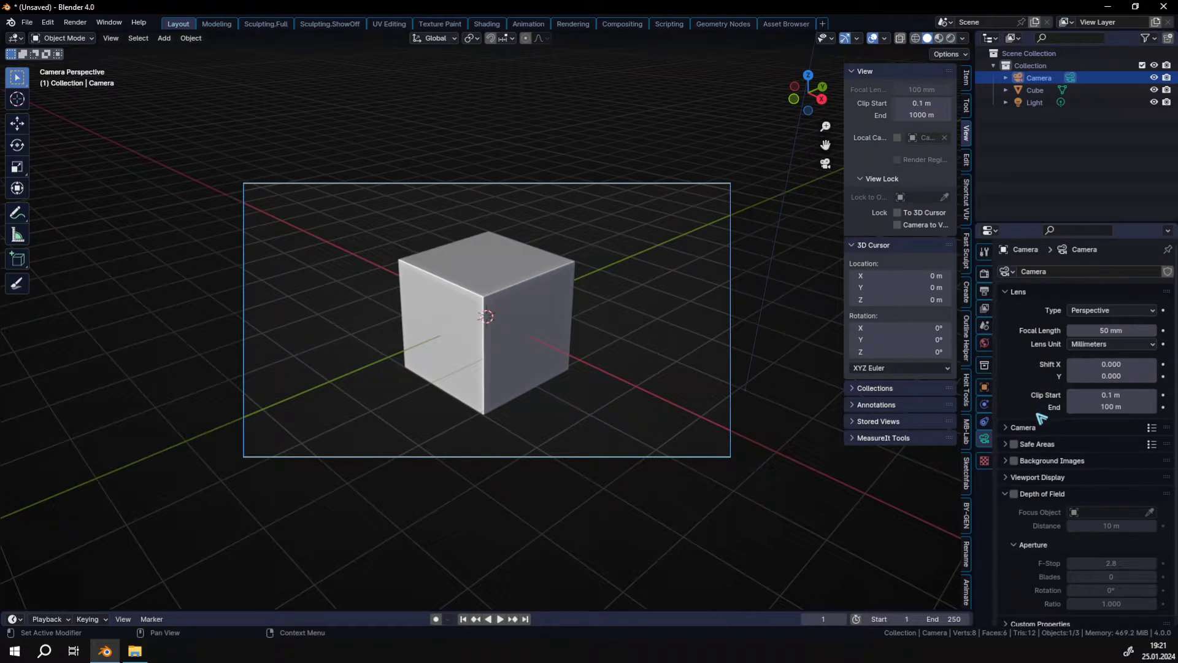
{"action": "left_click", "coordinate": [1015, 462]}
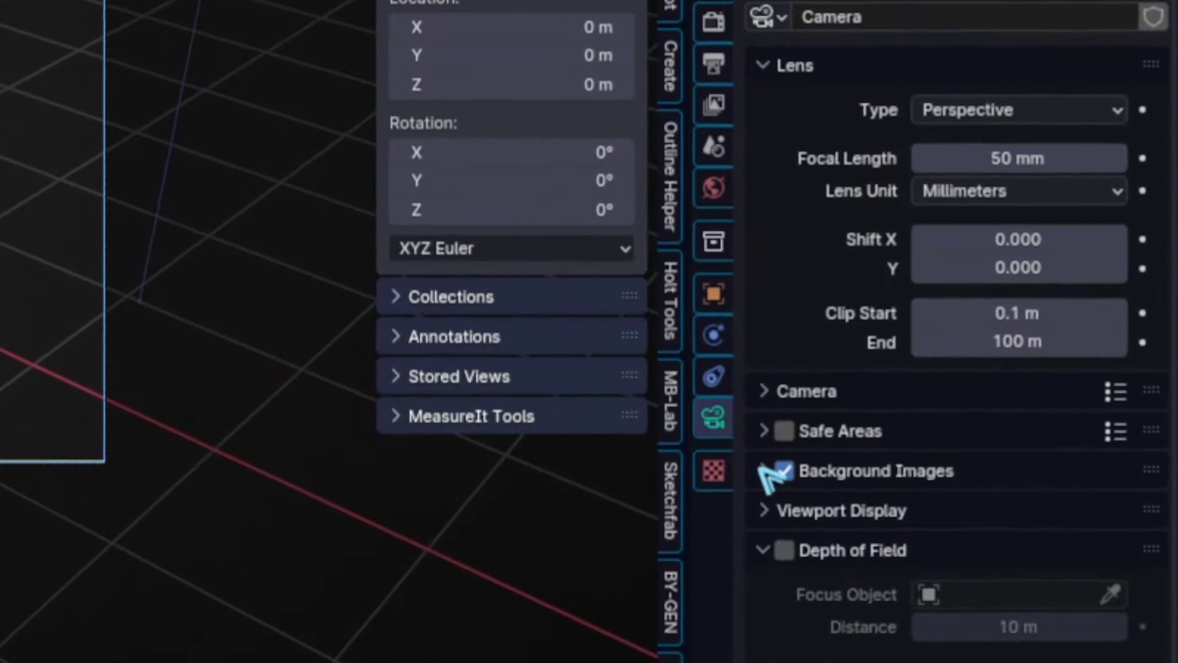
{"action": "left_click", "coordinate": [936, 464]}
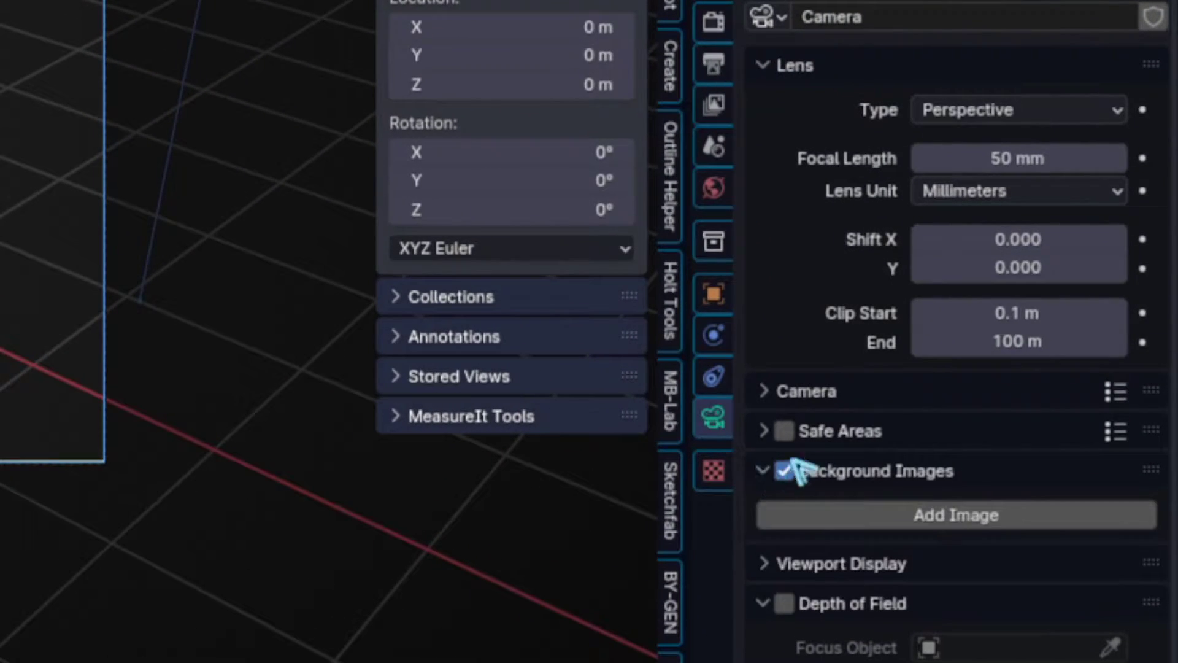
{"action": "left_click", "coordinate": [906, 521]}
{"action": "scroll", "coordinate": [894, 610], "scroll_direction": "down", "scroll_amount": 5}
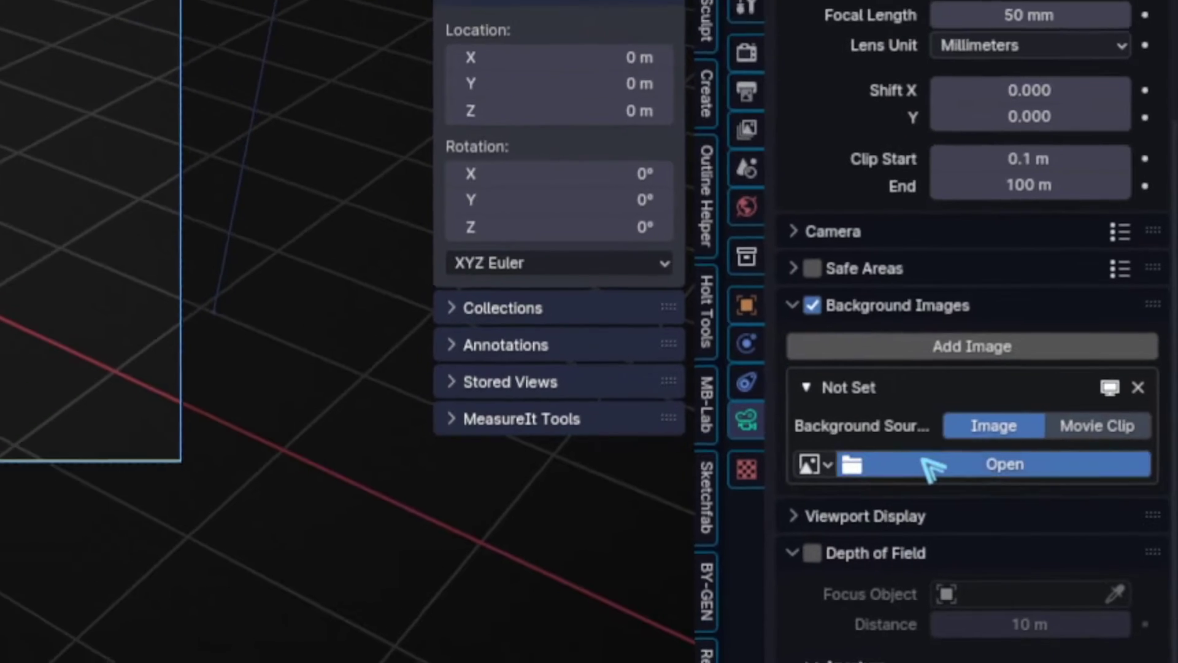
{"action": "left_click", "coordinate": [909, 468]}
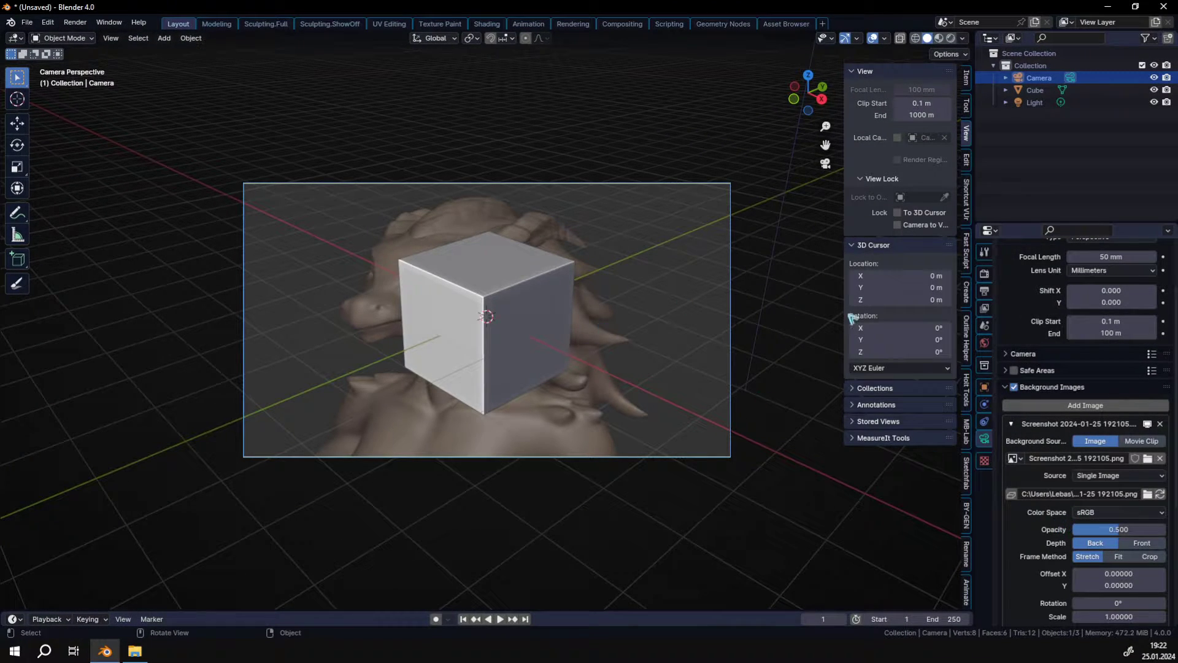
{"action": "scroll", "coordinate": [1023, 538], "scroll_direction": "down", "scroll_amount": 2}
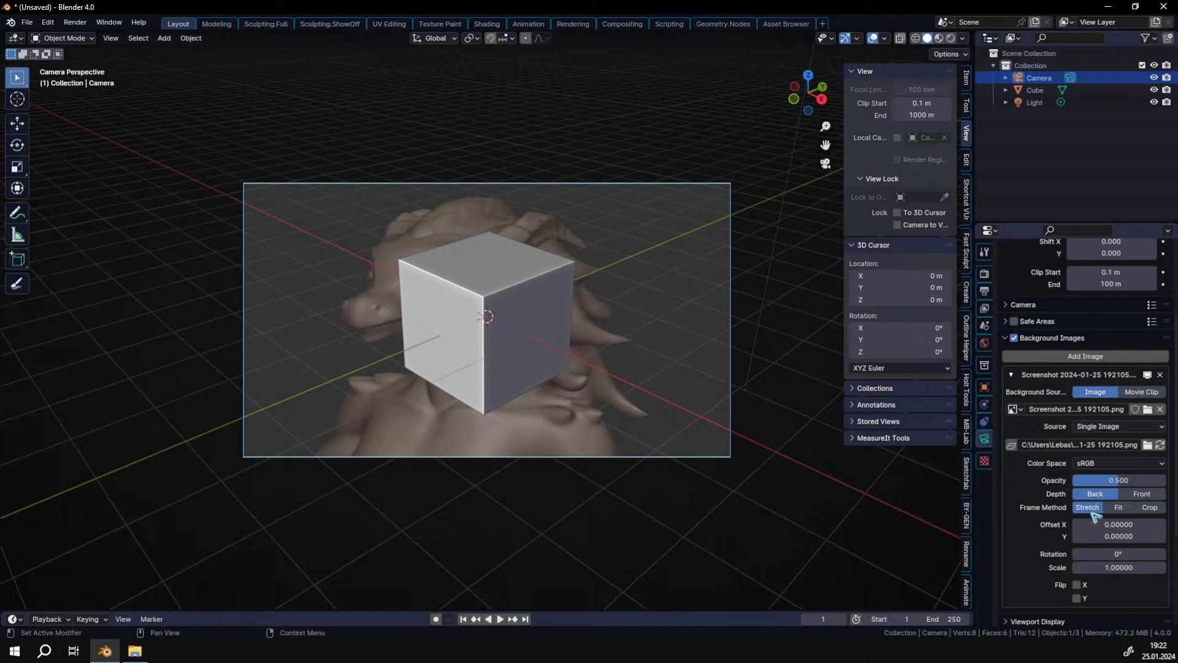
{"action": "left_click", "coordinate": [1118, 508]}
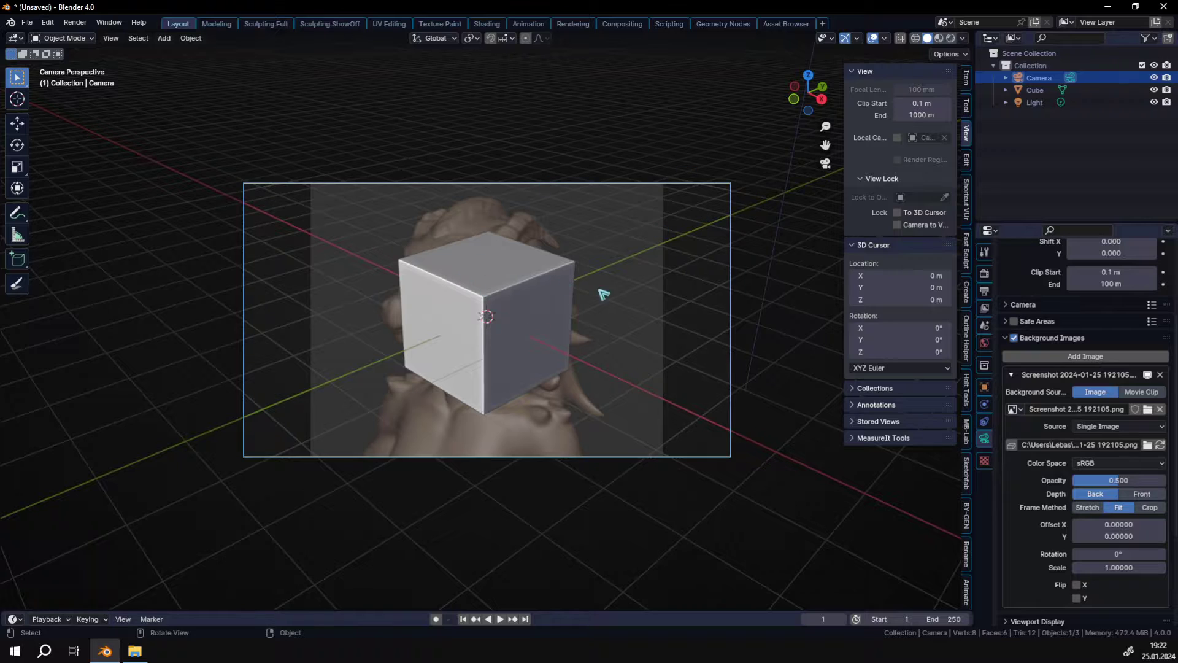
- Hide the cube with H, then select the camera and scroll to its Background Images settings
{"action": "left_click", "coordinate": [540, 295]}
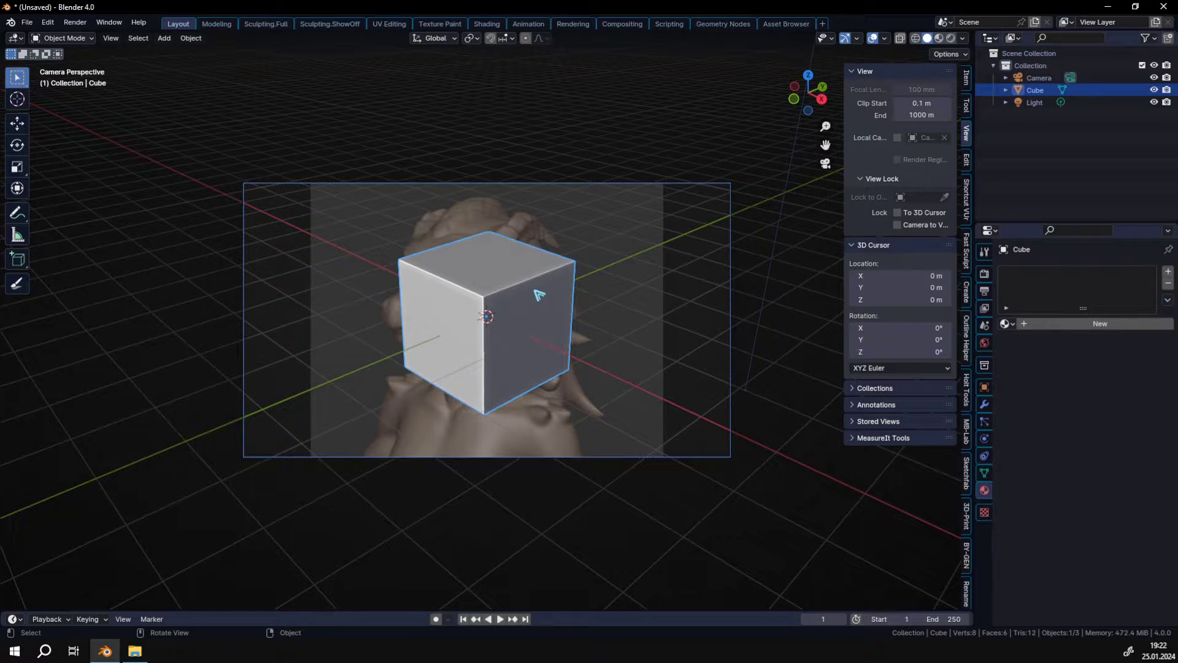
{"action": "key", "text": "h"}
{"action": "left_click", "coordinate": [508, 184]}
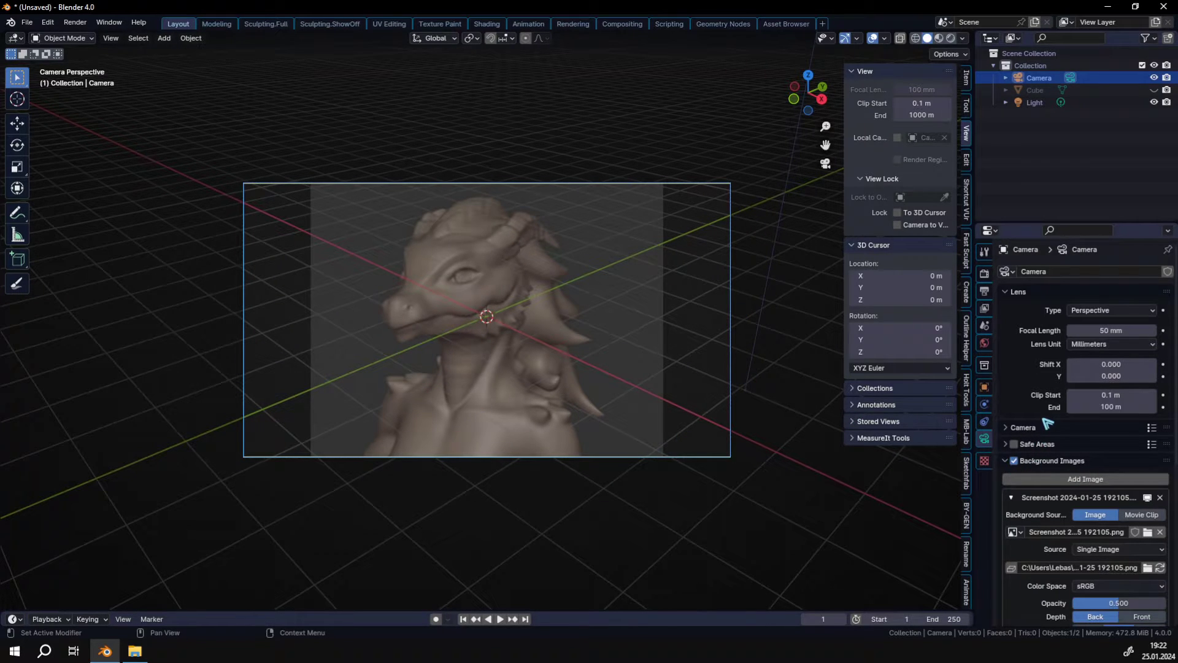
{"action": "scroll", "coordinate": [1048, 424], "scroll_direction": "down", "scroll_amount": 3}
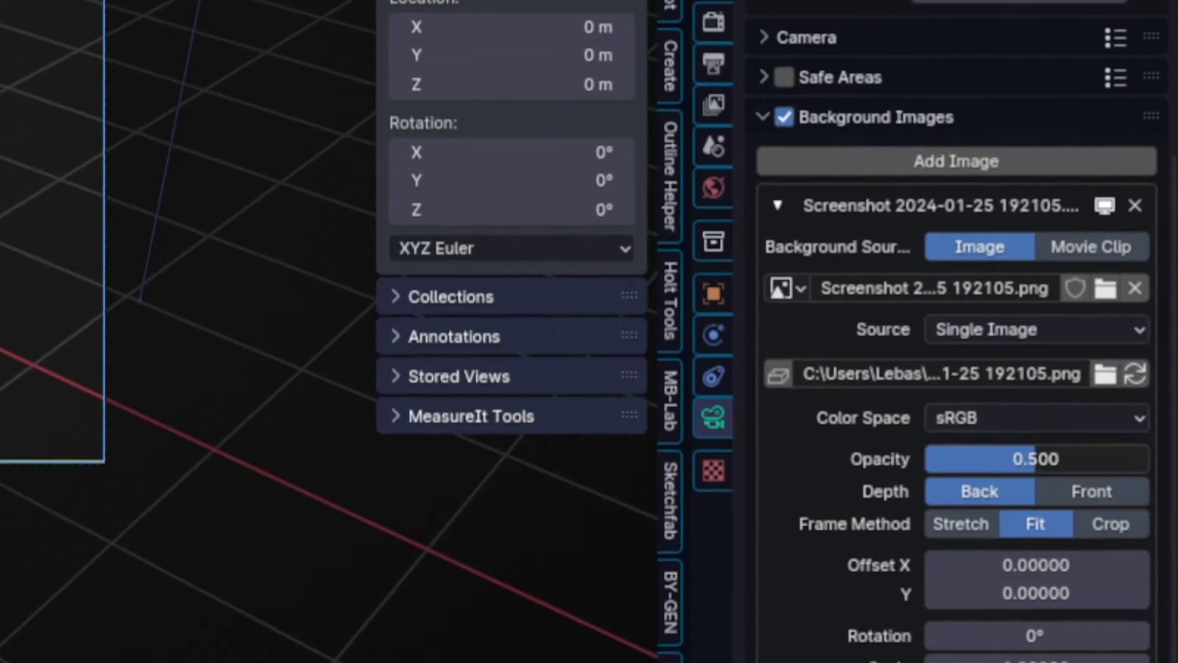
- Set the background image Depth to Front and its opacity to 0.700
{"action": "mouse_move", "coordinate": [1036, 460]}
{"action": "left_mouse_down"}
{"action": "mouse_move", "coordinate": [1149, 459]}
{"action": "mouse_move", "coordinate": [925, 459]}
{"action": "mouse_move", "coordinate": [1140, 459]}
{"action": "mouse_move", "coordinate": [1037, 459]}
{"action": "left_mouse_up"}
{"action": "left_click", "coordinate": [1085, 494]}
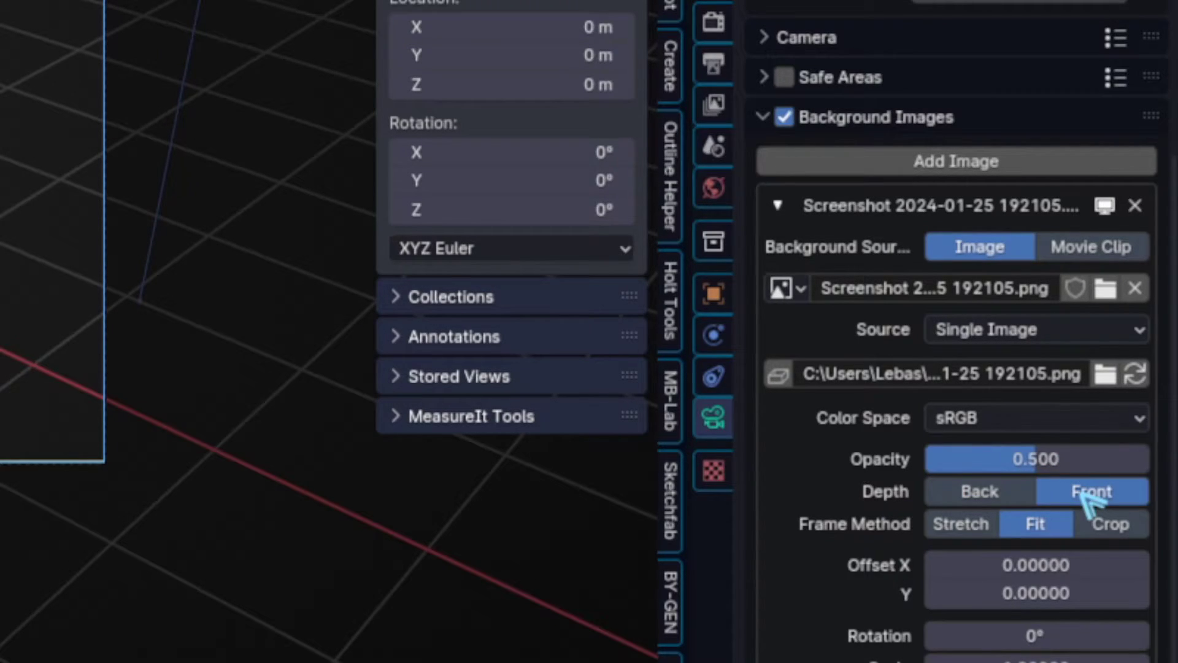
{"action": "left_click", "coordinate": [1027, 494]}
{"action": "left_click", "coordinate": [1070, 491]}
{"action": "left_click", "coordinate": [1001, 496]}
{"action": "left_click", "coordinate": [1079, 500]}
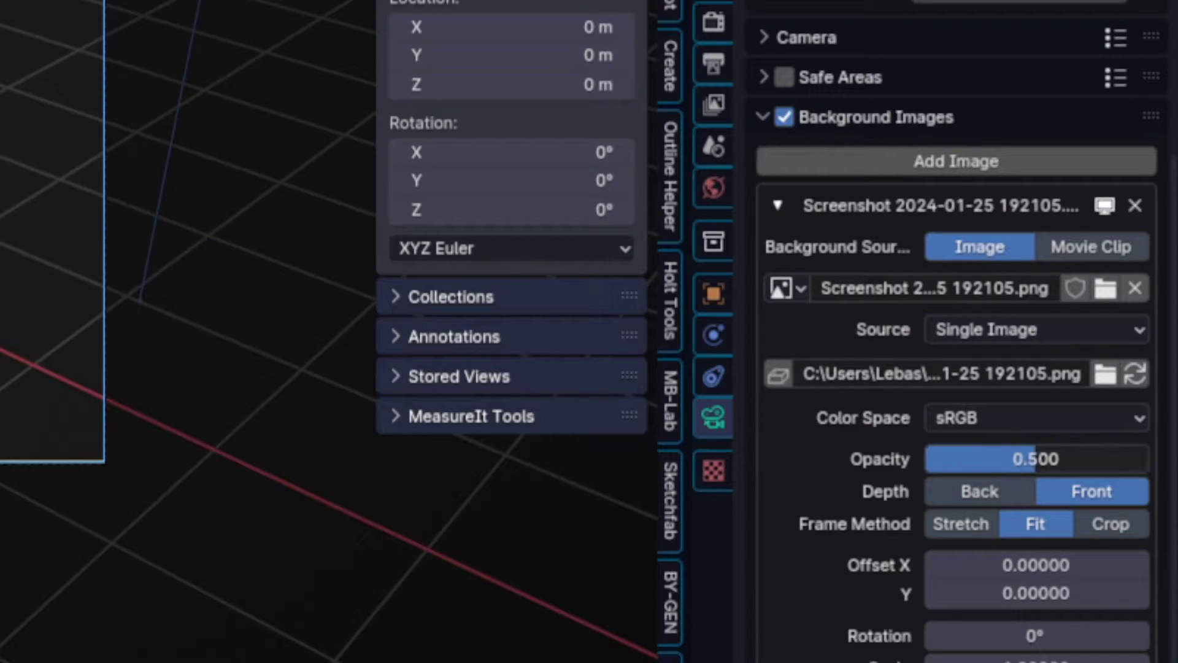
{"action": "left_click_drag", "start_coordinate": [1047, 458], "coordinate": [1082, 459]}
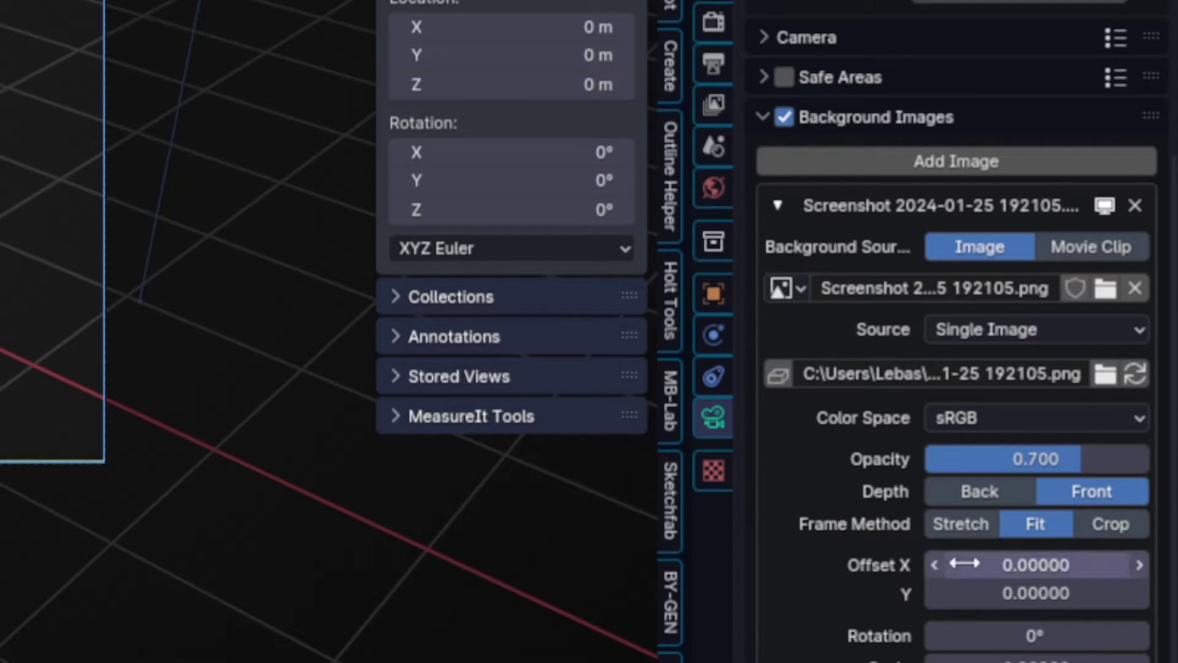
- Compare Stretch, Fit and Crop frame methods, keeping Fit, and leave rotation at 0°
{"action": "left_click", "coordinate": [942, 525]}
{"action": "left_click", "coordinate": [1037, 525]}
{"action": "left_click", "coordinate": [1132, 525]}
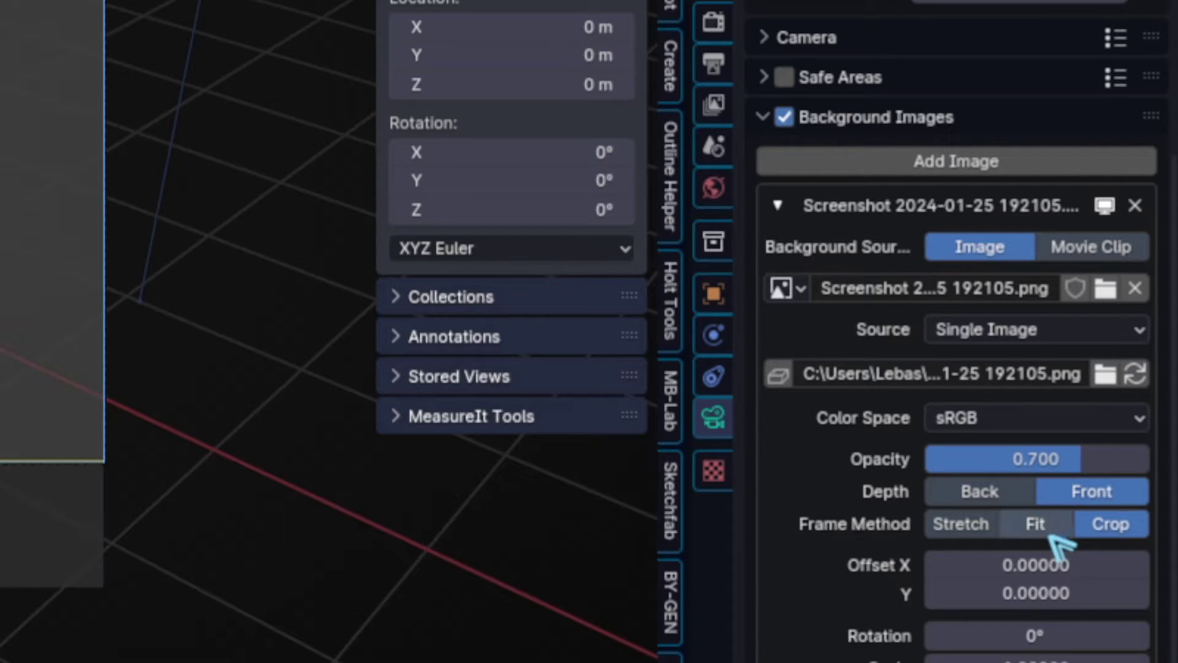
{"action": "left_click", "coordinate": [1047, 529]}
{"action": "scroll", "coordinate": [1002, 567], "scroll_direction": "down", "scroll_amount": 5}
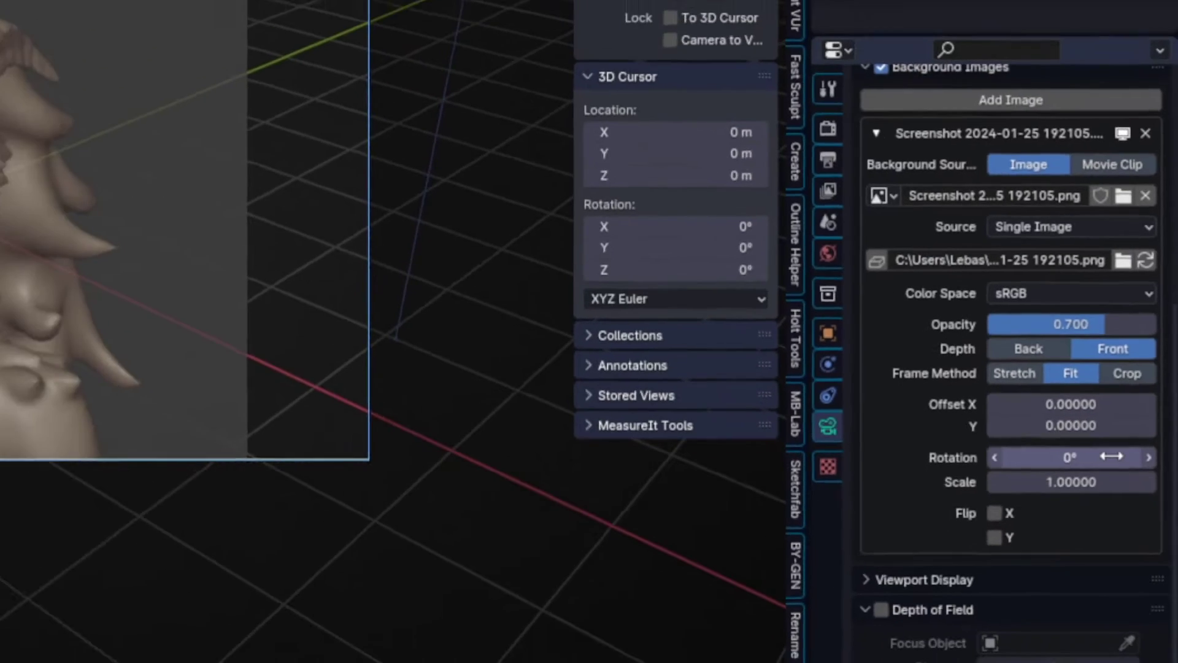
{"action": "left_click_drag", "start_coordinate": [1097, 459], "coordinate": [1123, 426]}
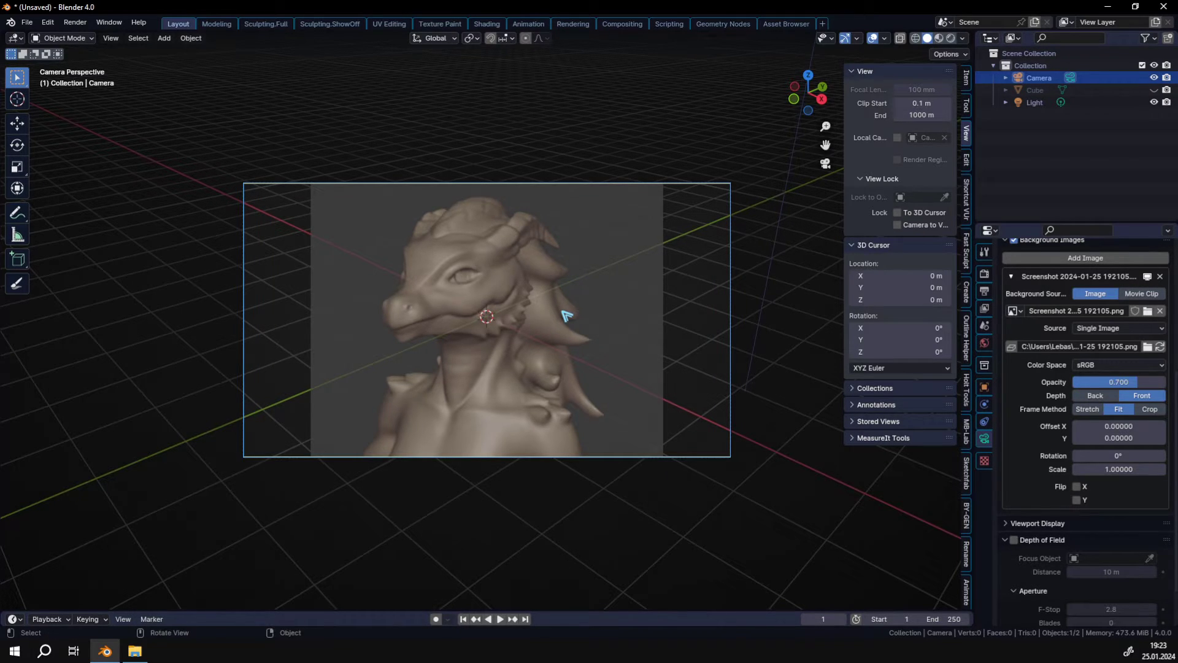
- Add a UV sphere to the scene and orbit around it
{"action": "key", "text": "shift+a"}
{"action": "mouse_move", "coordinate": [526, 180]}
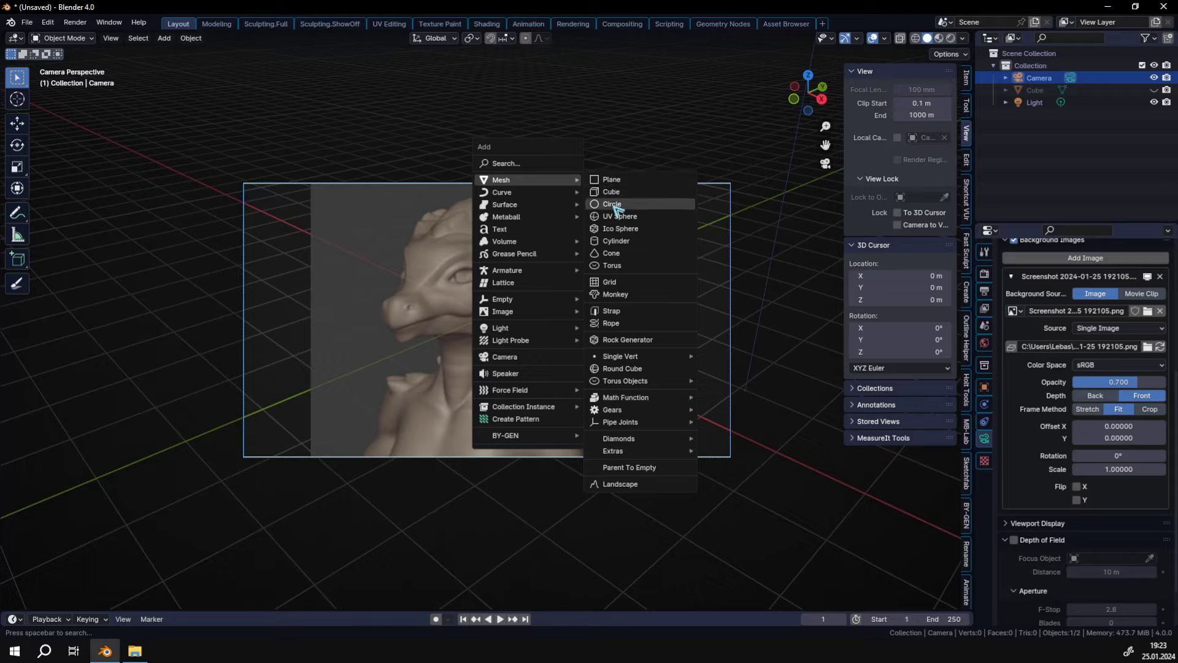
{"action": "left_click", "coordinate": [622, 218]}
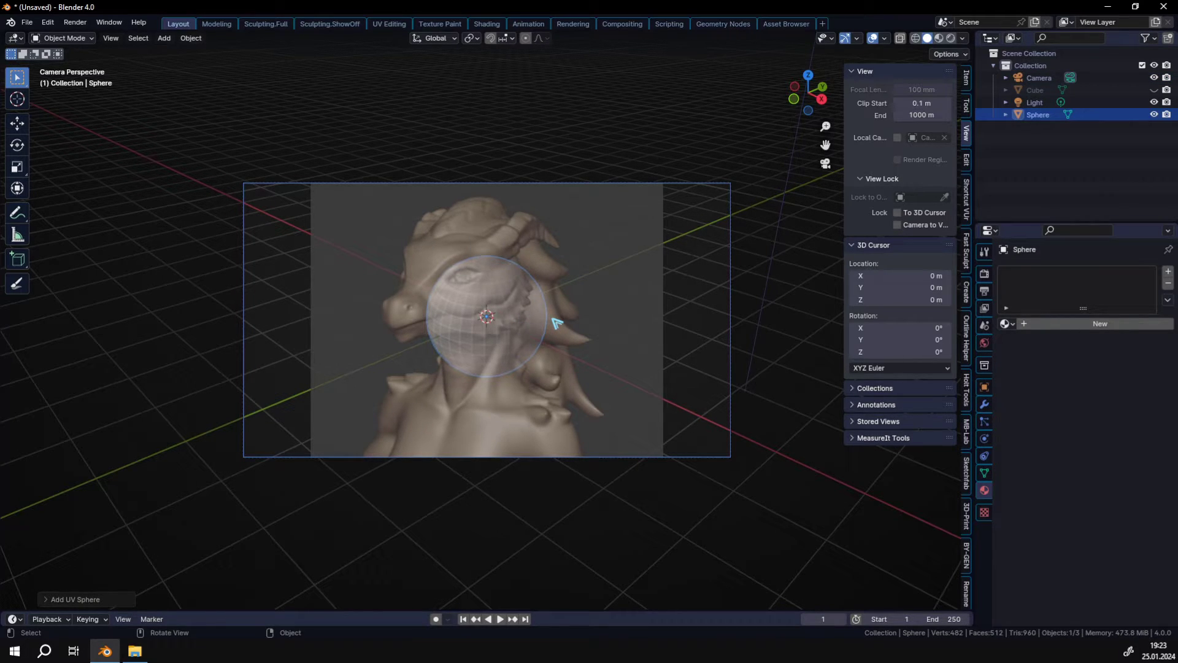
{"action": "middle_click_drag", "start_coordinate": [436, 342], "coordinate": [528, 333]}
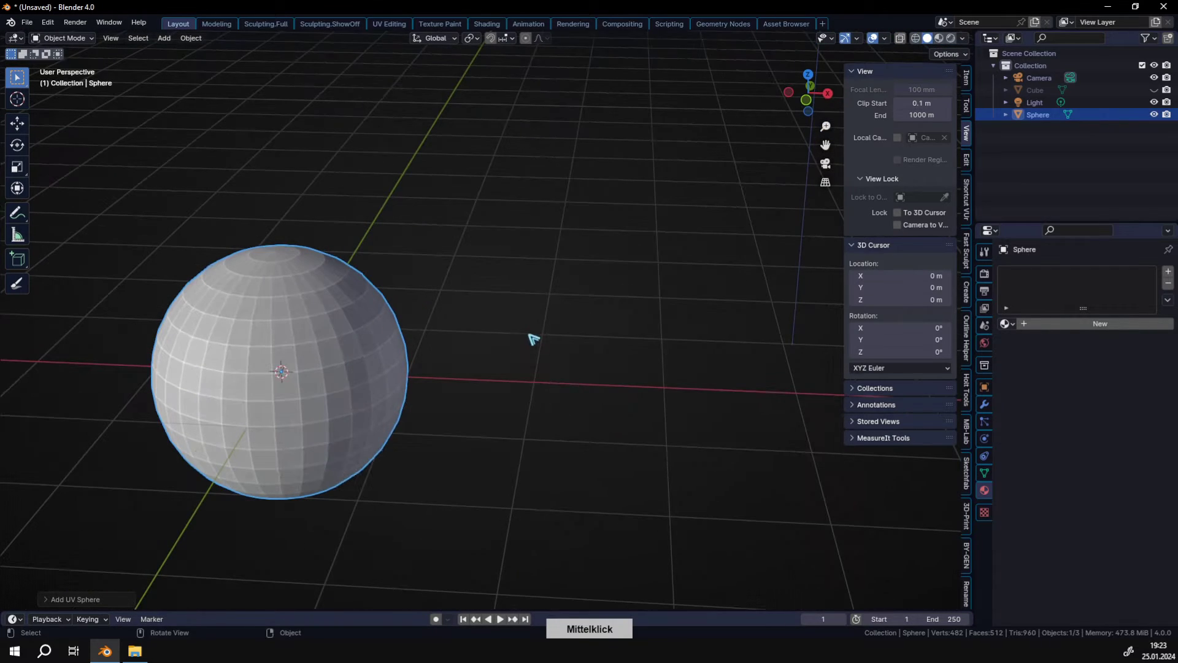
{"action": "mouse_move", "coordinate": [359, 370]}
{"action": "middle_mouse_down"}
{"action": "mouse_move", "coordinate": [440, 259]}
{"action": "mouse_move", "coordinate": [450, 262]}
{"action": "middle_mouse_up"}
- In Sculpt Mode with X symmetry and a 194 px brush, push out the start of a snout
{"action": "key", "text": "ctrl+Tab"}
{"action": "left_click", "coordinate": [422, 293]}
{"action": "left_click", "coordinate": [785, 55]}
{"action": "key", "text": "f"}
{"action": "left_click", "coordinate": [399, 335]}
{"action": "left_click", "coordinate": [339, 332]}
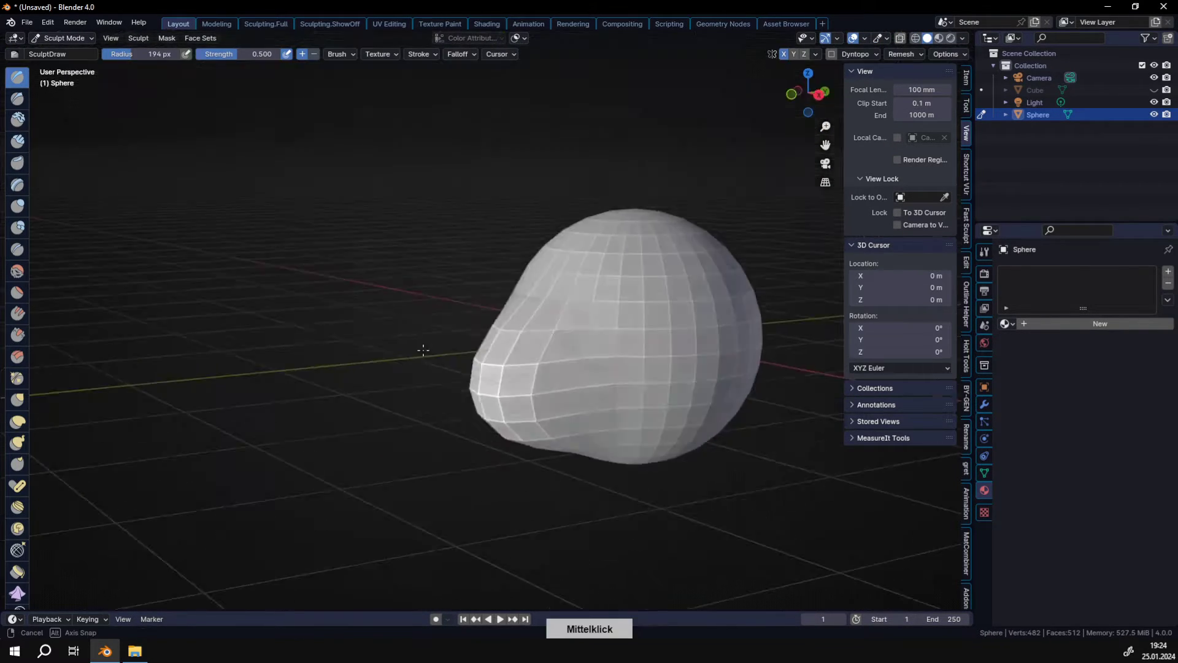
{"action": "middle_click_drag", "start_coordinate": [423, 350], "coordinate": [459, 341]}
{"action": "left_click_drag", "start_coordinate": [456, 342], "coordinate": [459, 361]}
{"action": "middle_click_drag", "start_coordinate": [459, 360], "coordinate": [405, 344]}
- Grab-pull the snout left, lower its top contour, narrow the lower head, then view through the camera
{"action": "key", "text": "f"}
{"action": "left_click_drag", "start_coordinate": [515, 334], "coordinate": [451, 326]}
{"action": "key", "text": "f"}
{"action": "left_click", "coordinate": [426, 278]}
{"action": "mouse_move", "coordinate": [430, 275]}
{"action": "left_mouse_down"}
{"action": "mouse_move", "coordinate": [420, 280]}
{"action": "mouse_move", "coordinate": [461, 263]}
{"action": "left_mouse_up"}
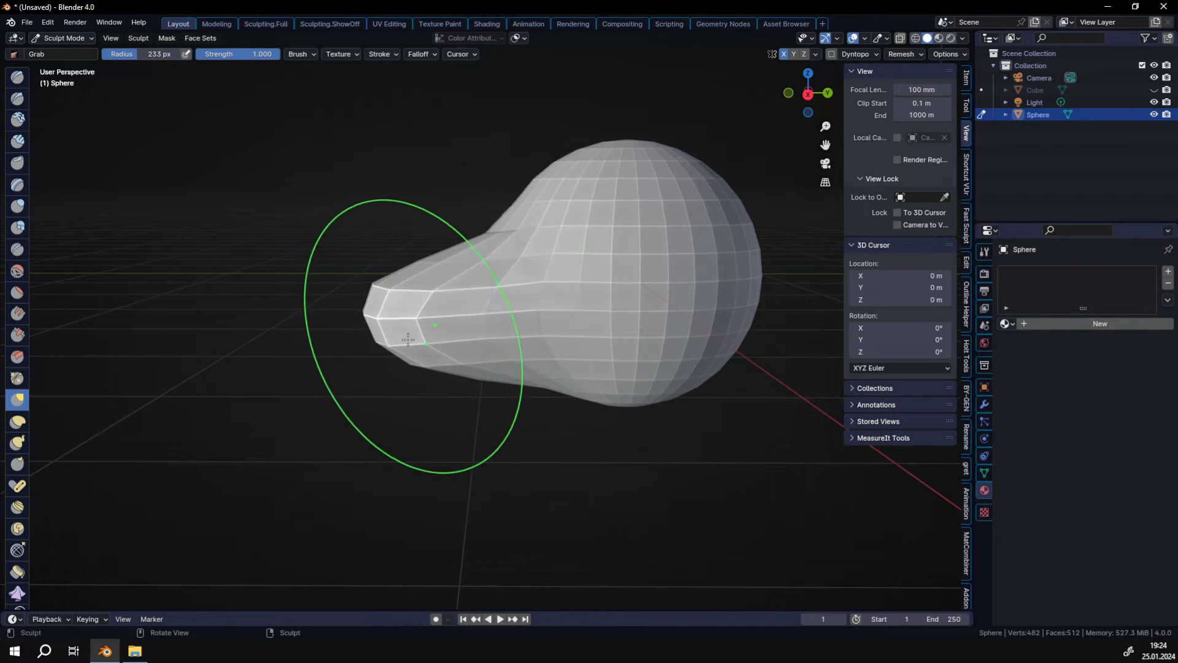
{"action": "mouse_move", "coordinate": [408, 340]}
{"action": "middle_mouse_down"}
{"action": "mouse_move", "coordinate": [408, 389]}
{"action": "mouse_move", "coordinate": [434, 384]}
{"action": "mouse_move", "coordinate": [427, 347]}
{"action": "middle_mouse_up"}
{"action": "left_click_drag", "start_coordinate": [427, 346], "coordinate": [420, 346]}
{"action": "key", "text": "ctrl+Tab"}
{"action": "key", "text": "KP_0"}
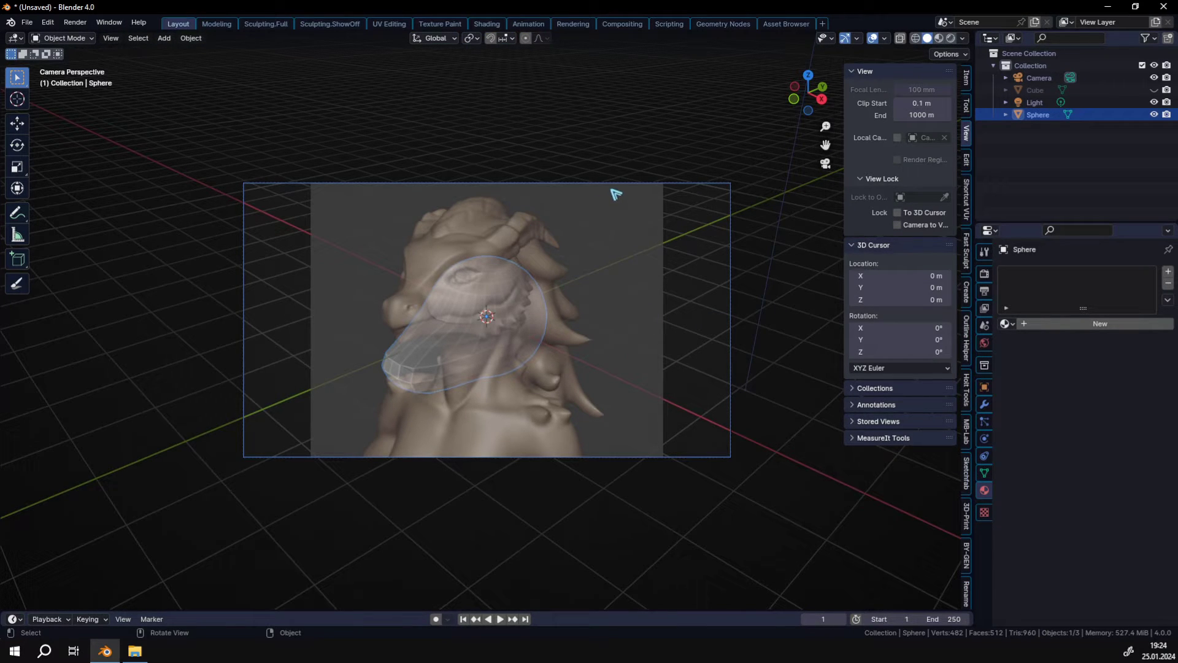
- Move and trackball-rotate the camera, enable Camera to View, and dolly it closer to the sphere
{"action": "left_click_drag", "start_coordinate": [616, 194], "coordinate": [610, 304]}
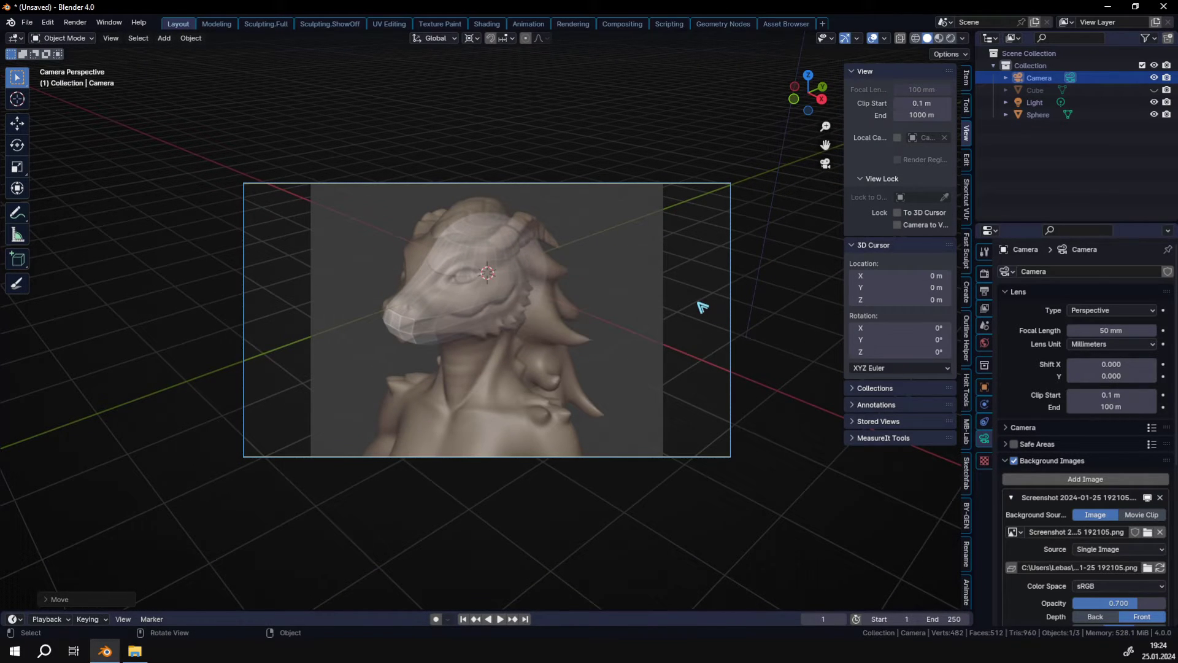
{"action": "key", "text": "r"}
{"action": "key", "text": "r"}
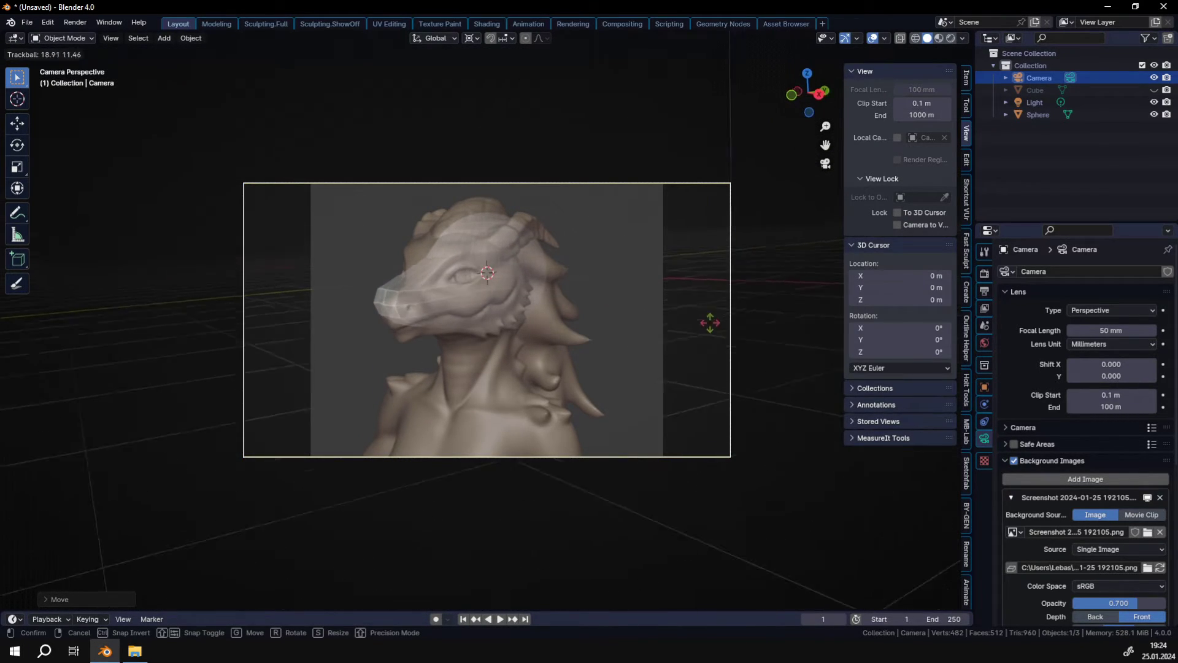
{"action": "left_click", "coordinate": [711, 322]}
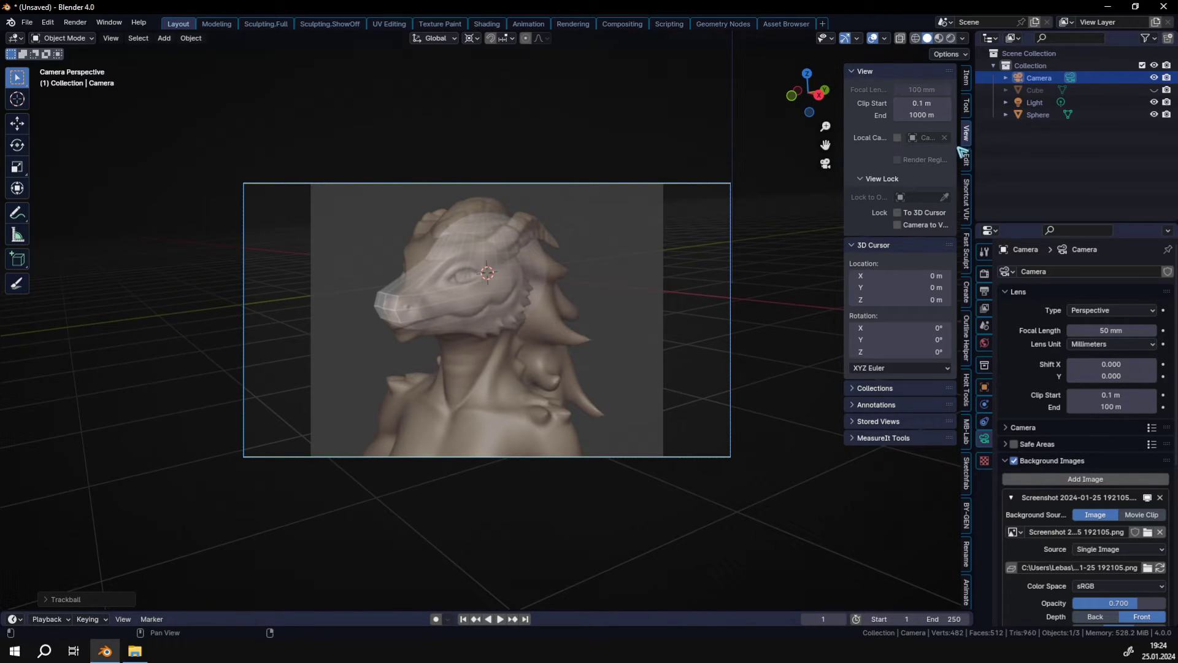
{"action": "left_click", "coordinate": [899, 225]}
{"action": "middle_click_drag", "start_coordinate": [481, 341], "coordinate": [516, 412], "text": "ctrl"}
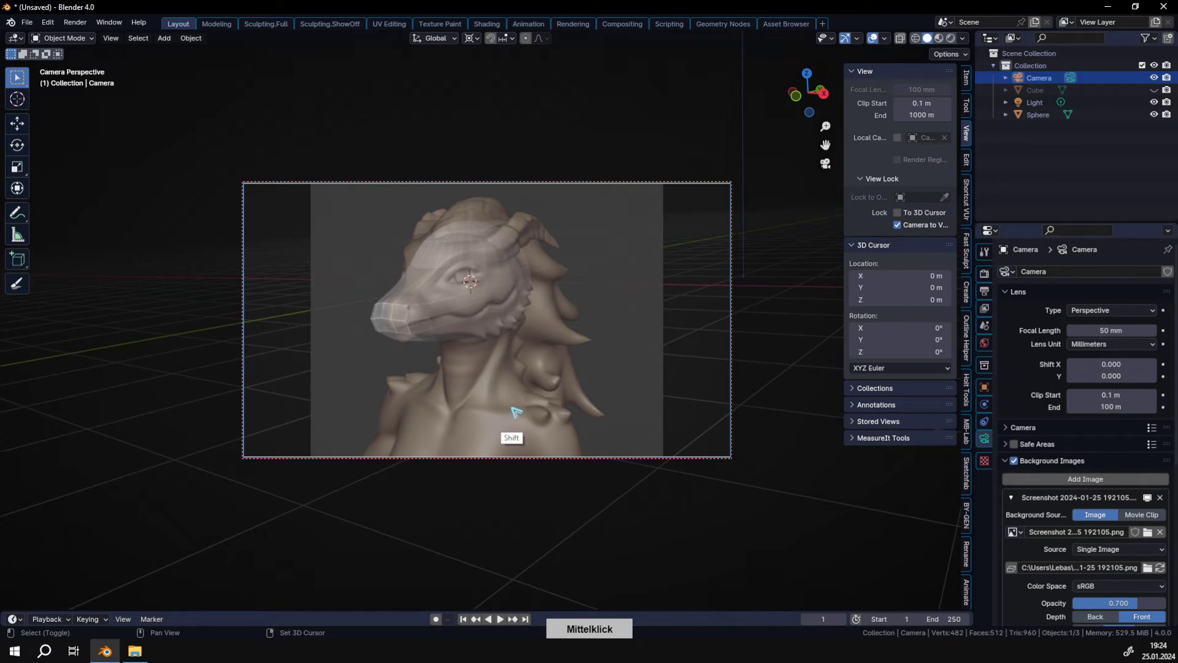
- Turn off Camera to View, select the sphere from the front, and switch it into Sculpt Mode
{"action": "left_click", "coordinate": [897, 225]}
{"action": "middle_click_drag", "start_coordinate": [405, 384], "coordinate": [513, 374]}
{"action": "left_click", "coordinate": [423, 332]}
{"action": "key", "text": "KP_1"}
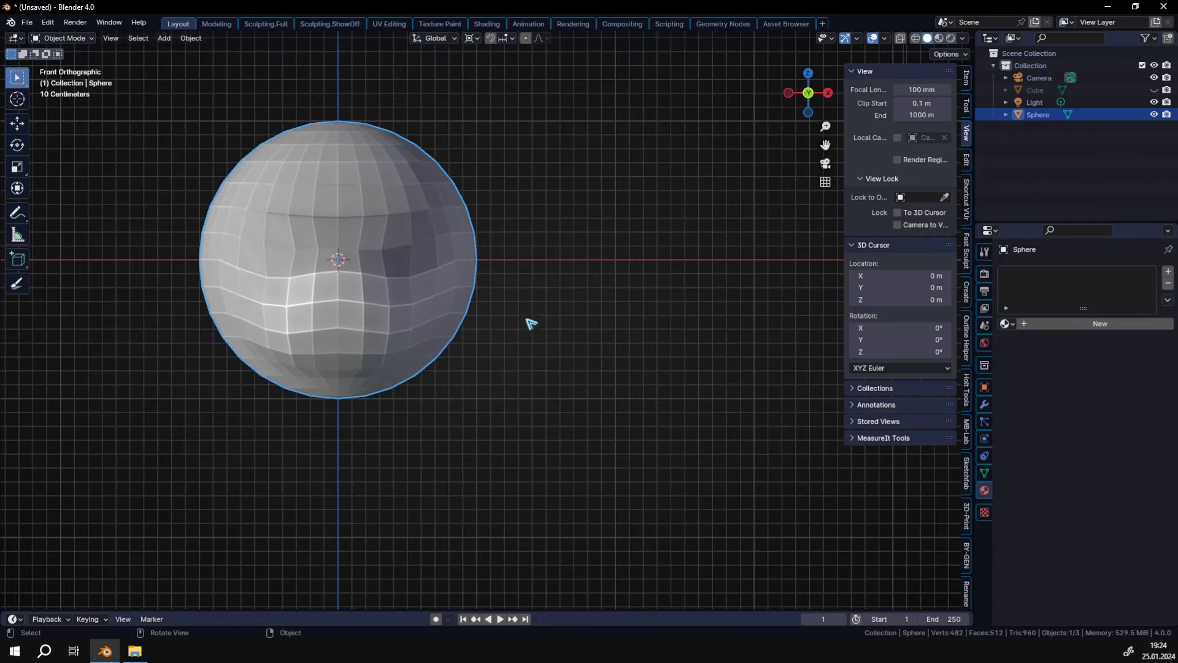
{"action": "middle_click_drag", "start_coordinate": [532, 324], "coordinate": [494, 320]}
{"action": "key", "text": "ctrl+Tab"}
{"action": "middle_click_drag", "start_coordinate": [428, 341], "coordinate": [397, 345]}
- Remesh the sphere to 2,526 vertices, return to camera view, and sculpt with a 71 px Draw/Crease brush
{"action": "key", "text": "x"}
{"action": "key", "text": "f"}
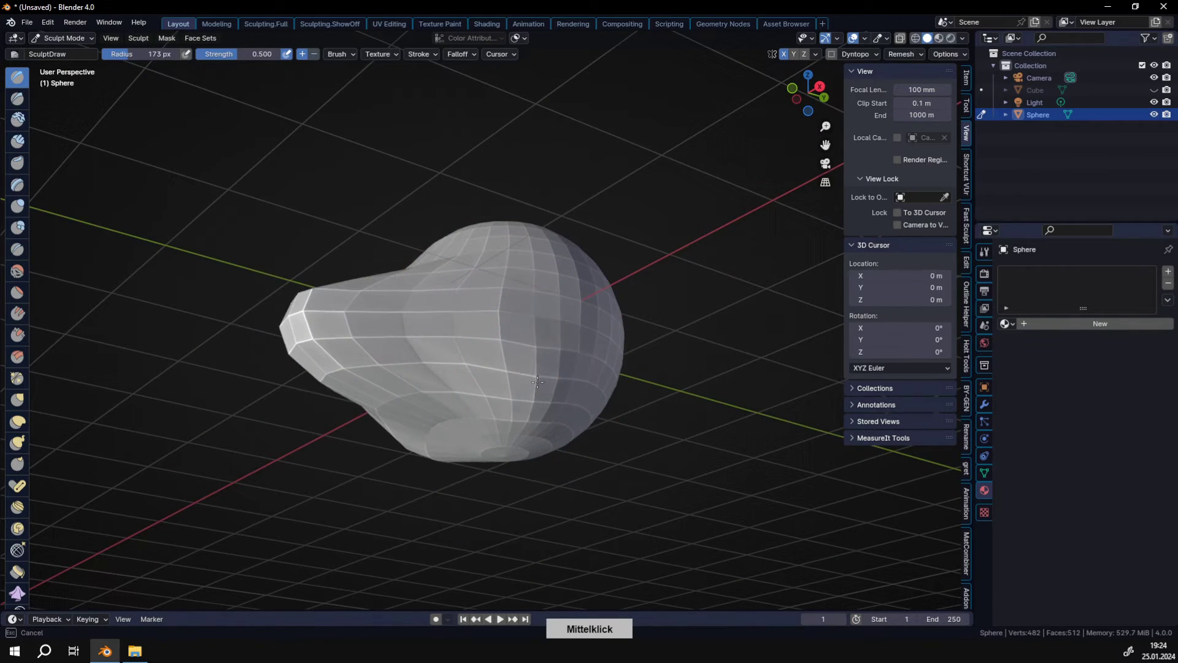
{"action": "mouse_move", "coordinate": [583, 344]}
{"action": "middle_mouse_down"}
{"action": "mouse_move", "coordinate": [627, 332]}
{"action": "mouse_move", "coordinate": [558, 315]}
{"action": "mouse_move", "coordinate": [542, 356]}
{"action": "middle_mouse_up"}
{"action": "key", "text": "KP_0"}
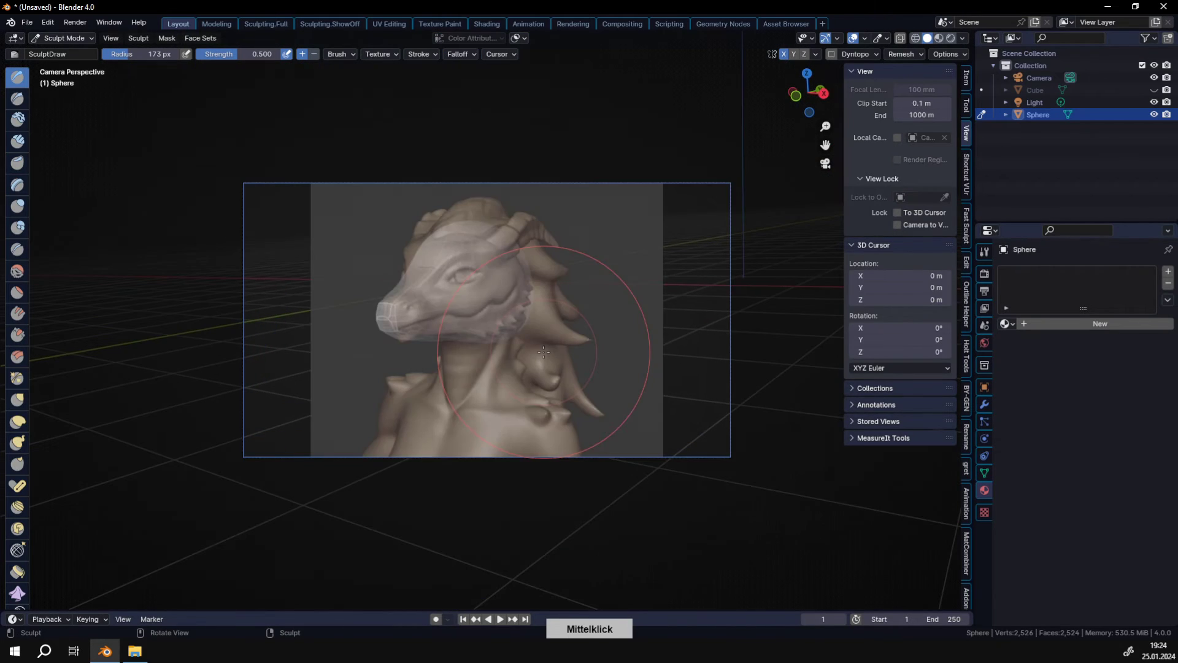
{"action": "key", "text": "f"}
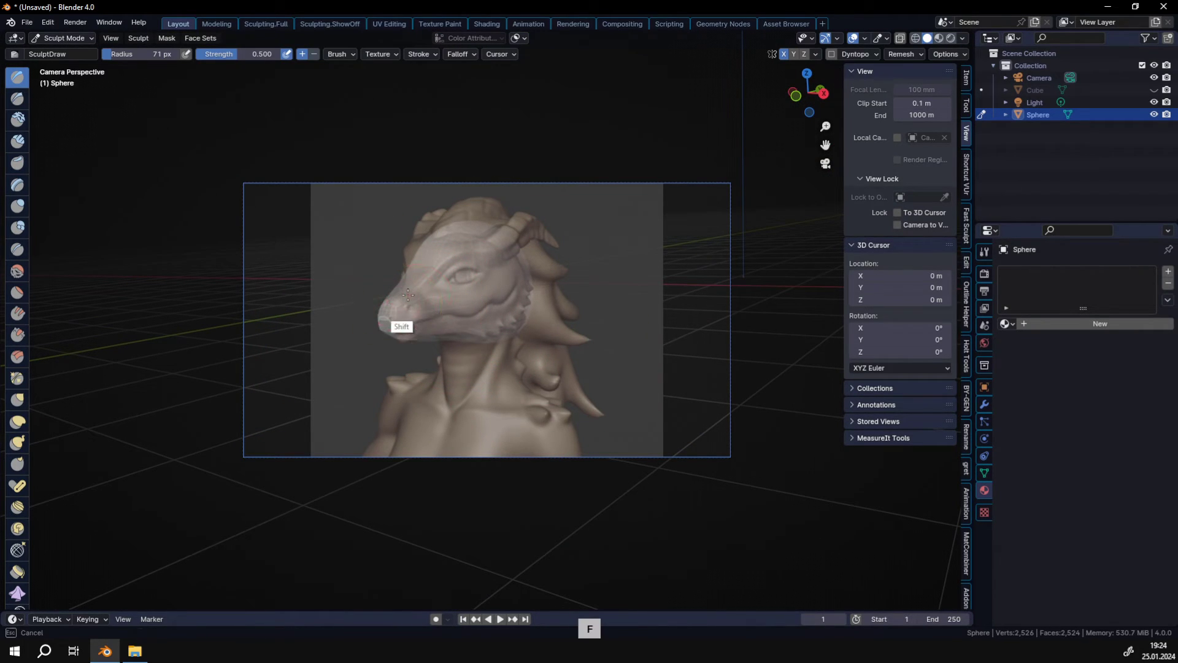
{"action": "key", "text": "shift+c"}
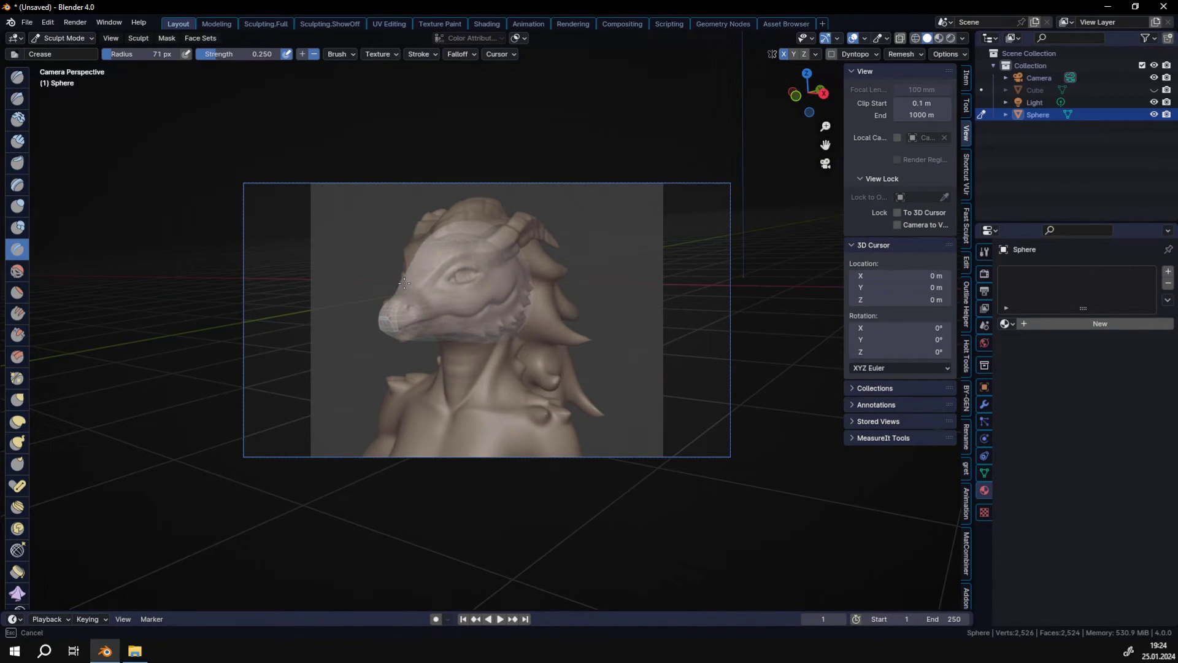
{"action": "key", "text": "x"}
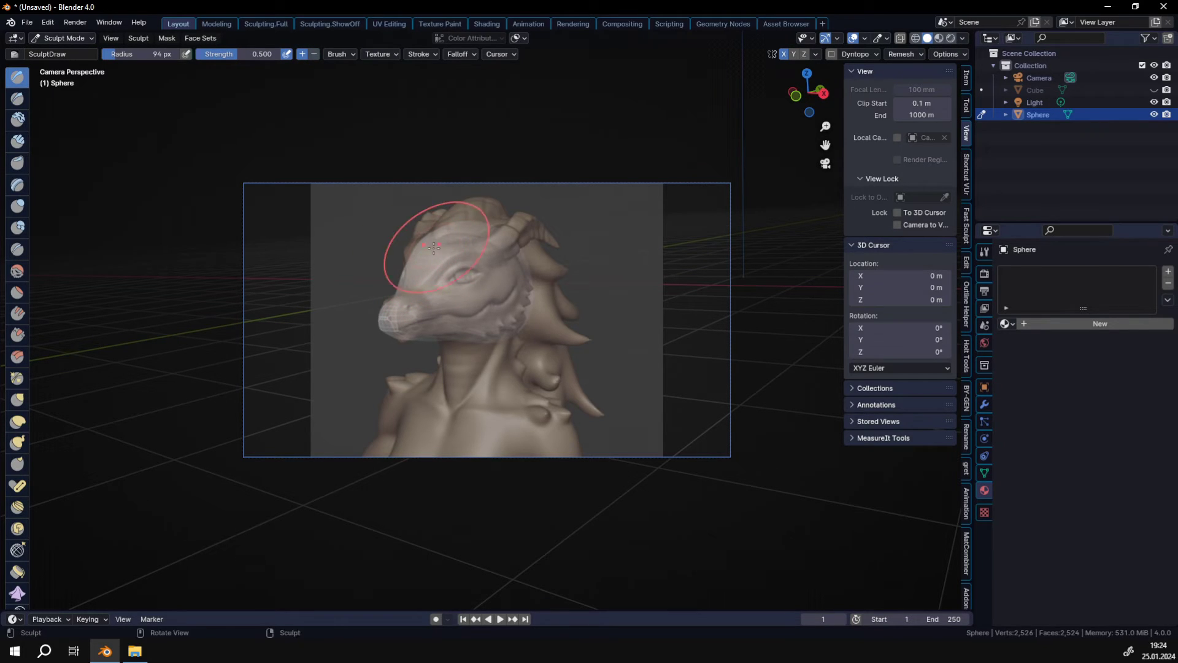